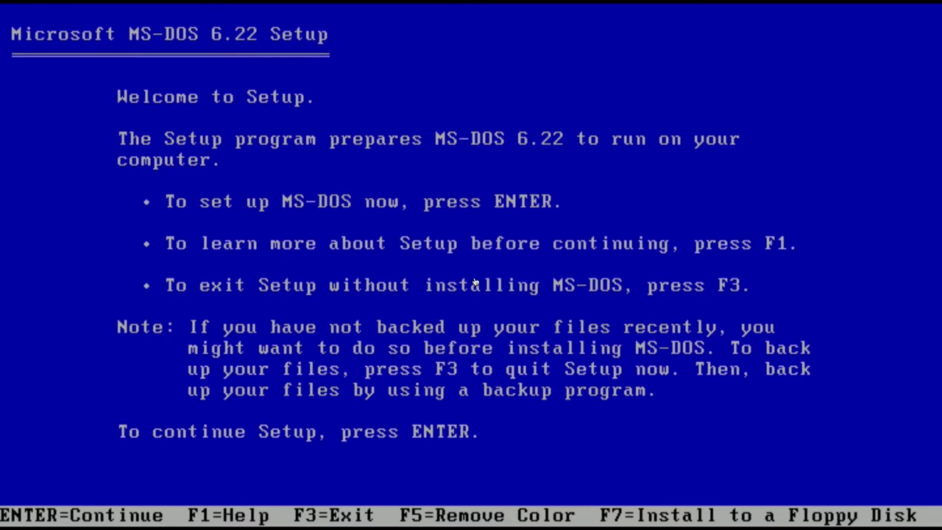
Start MS-DOS 6.22 Setup and choose to replace the existing DOS version
key("Return")
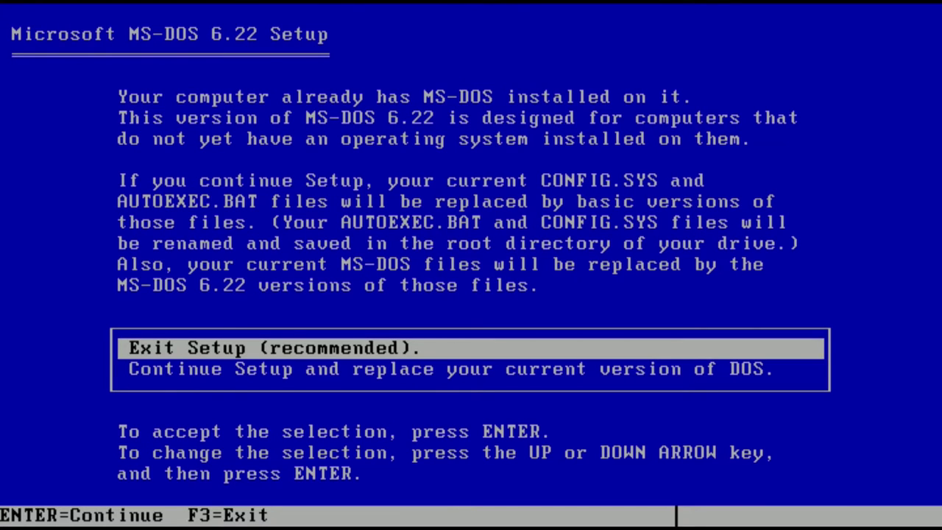
key("Down")
key("Return")
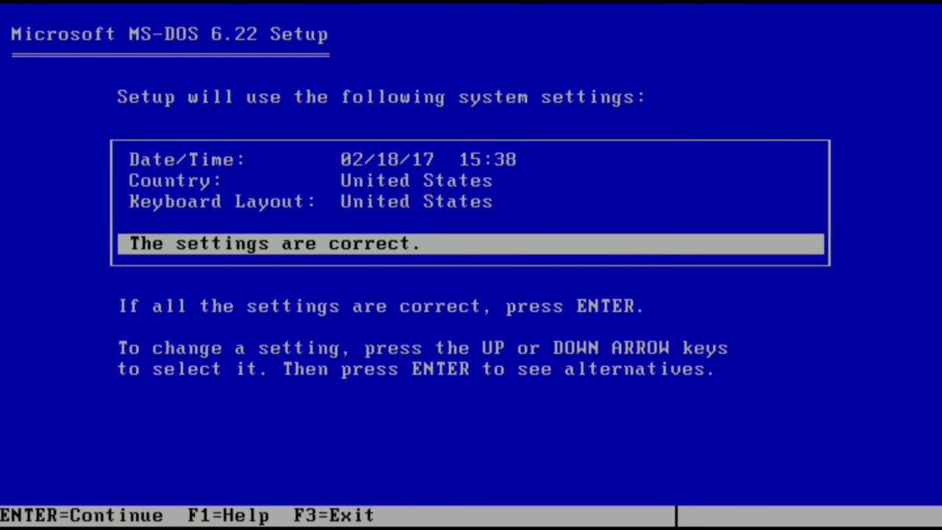
Set both Country and Keyboard Layout to Sweden and accept the system settings
key("Up")
key("Up")
key("Return")
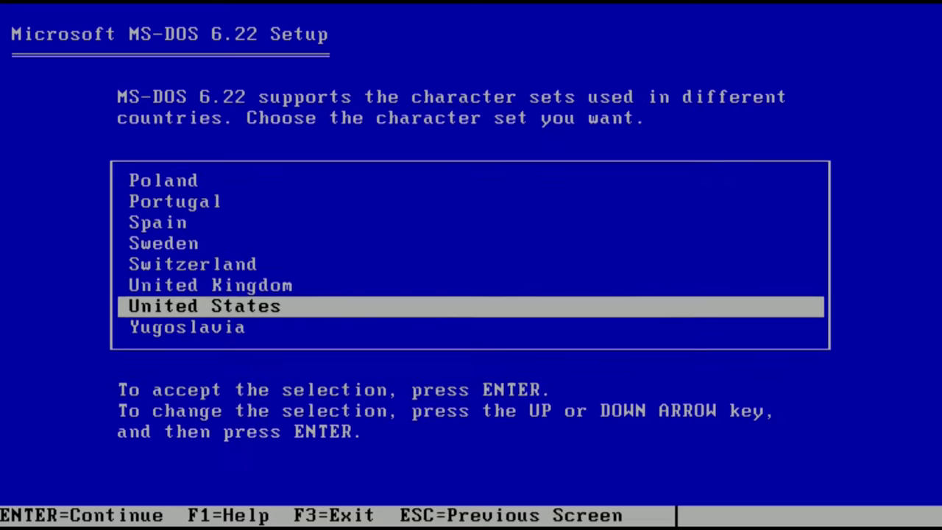
key("Up")
key("Up")
key("Up")
key("Return")
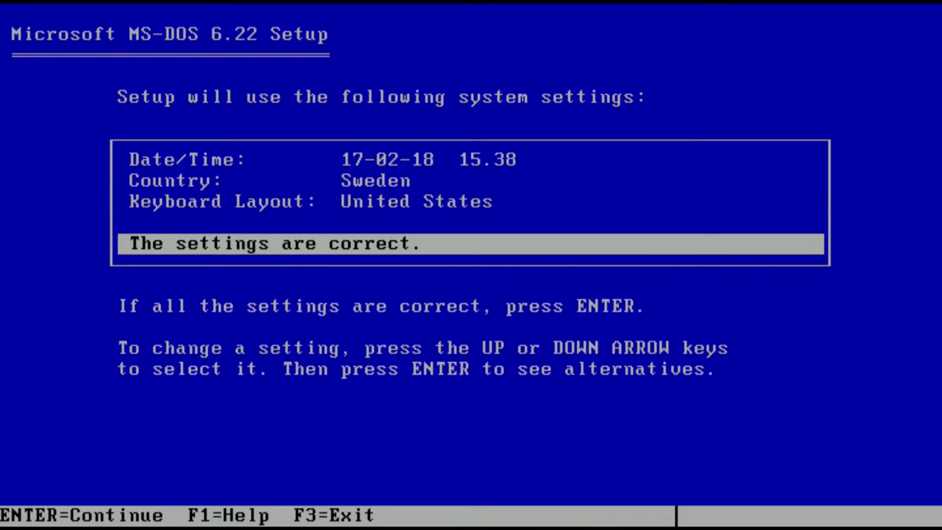
key("Up")
key("Up")
key("Down")
key("Return")
key("Up")
key("Up")
key("Up")
key("Up")
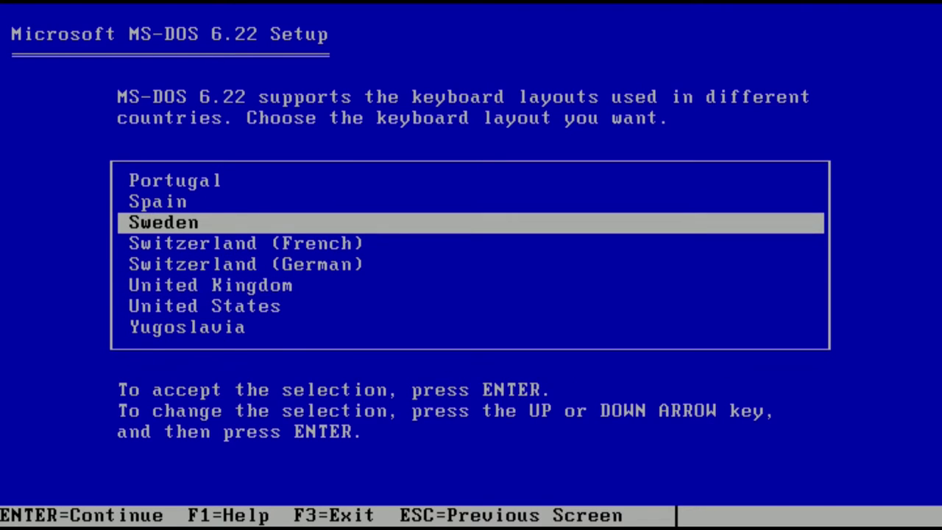
key("Return")
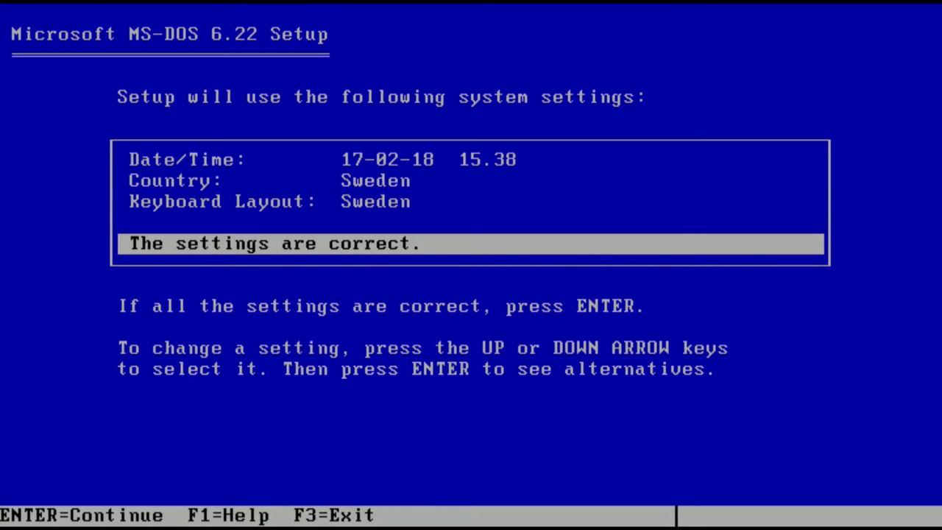
key("Return")
key("Return")
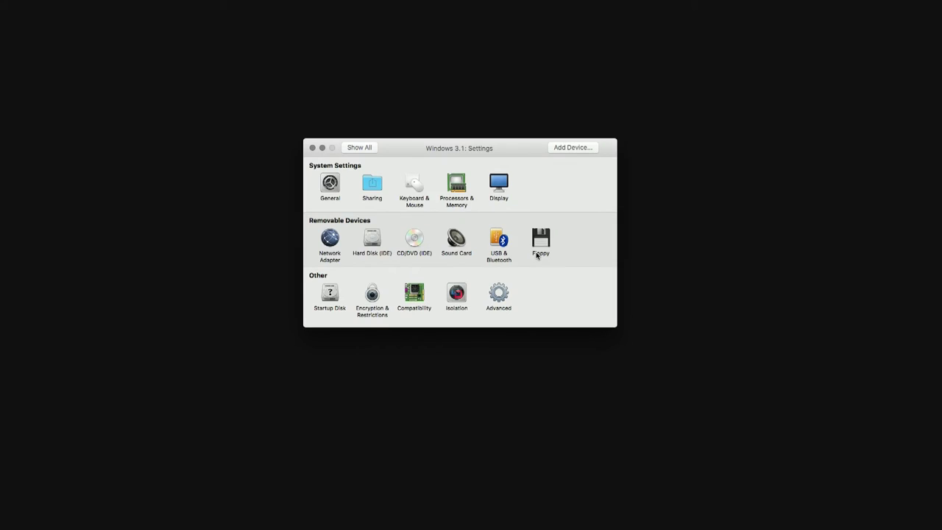
Load Disk2.img into the virtual floppy drive, continue Setup, then continue again with Disk #3
left_click(539, 247)
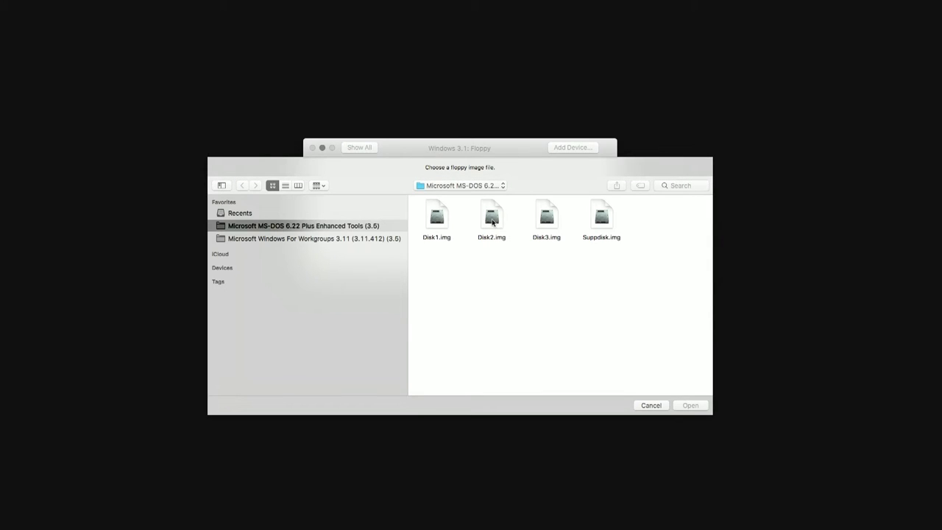
left_click(492, 221)
left_click(689, 405)
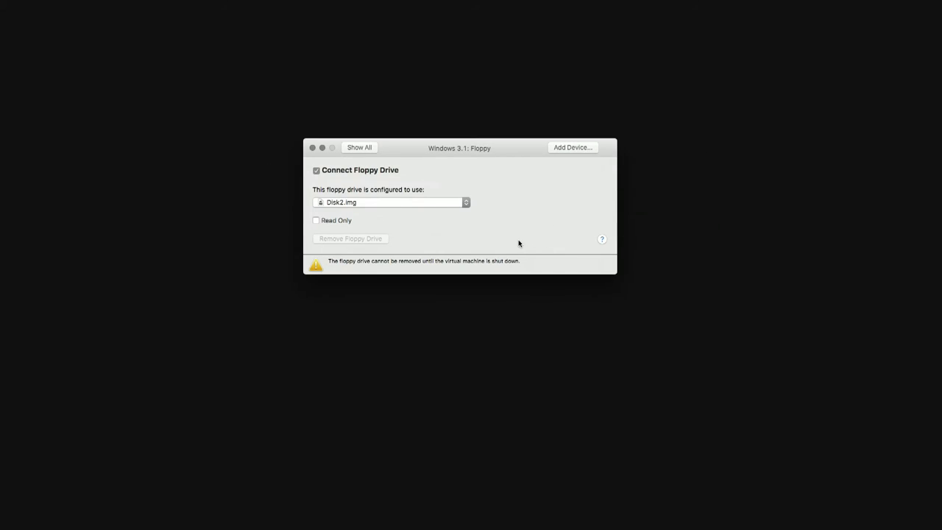
key("super+w")
key("Return")
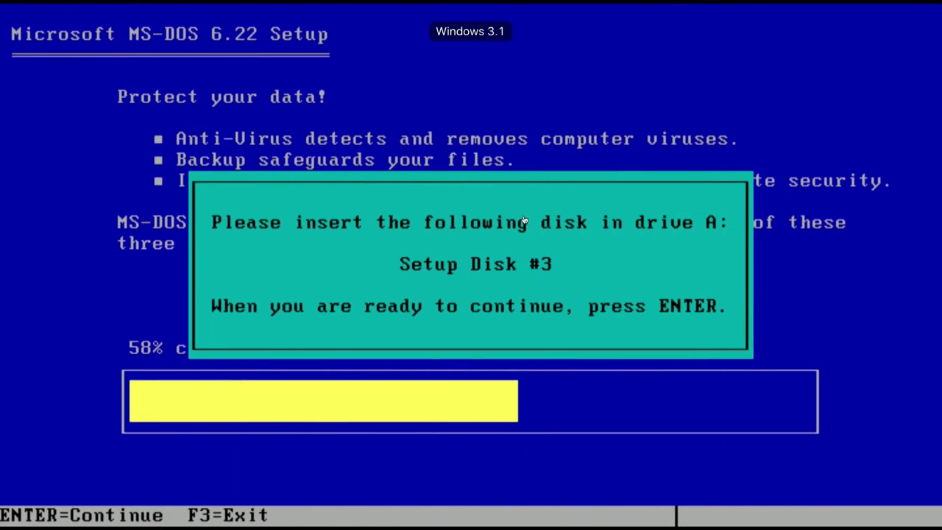
key("Return")
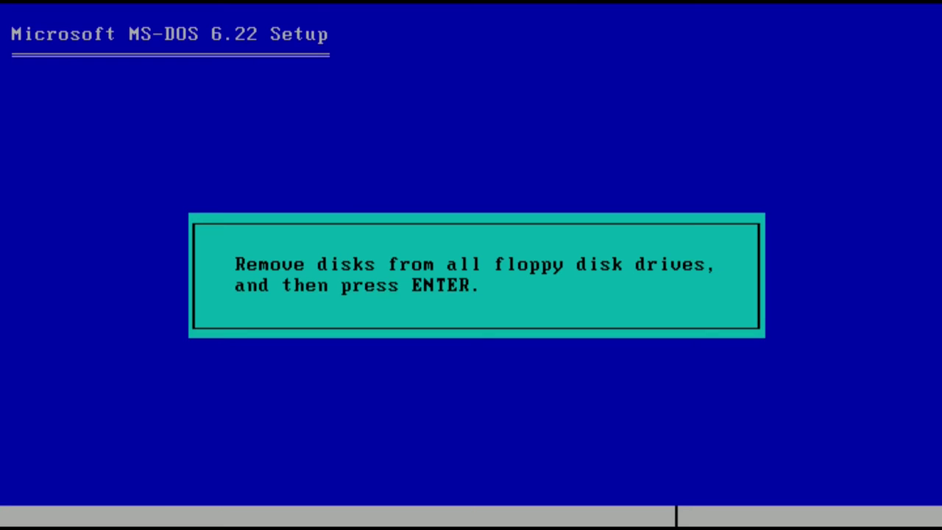
Finish MS-DOS Setup and load Windows for Workgroups 3.11 Disk01.img into the floppy drive
key("Return")
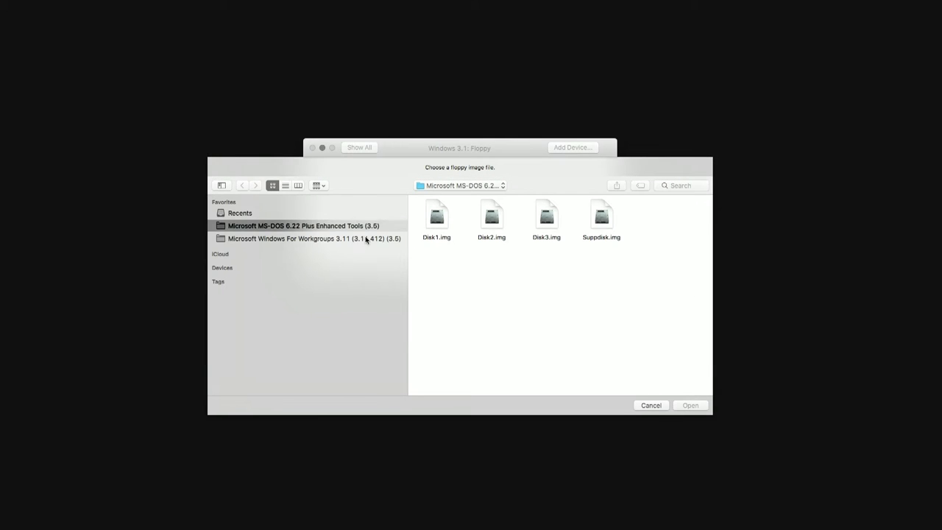
left_click(366, 239)
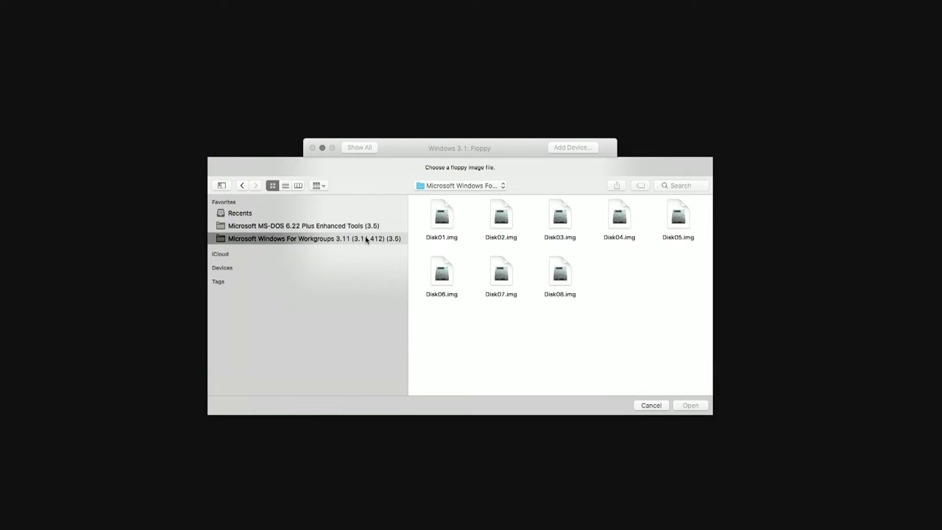
left_click(445, 215)
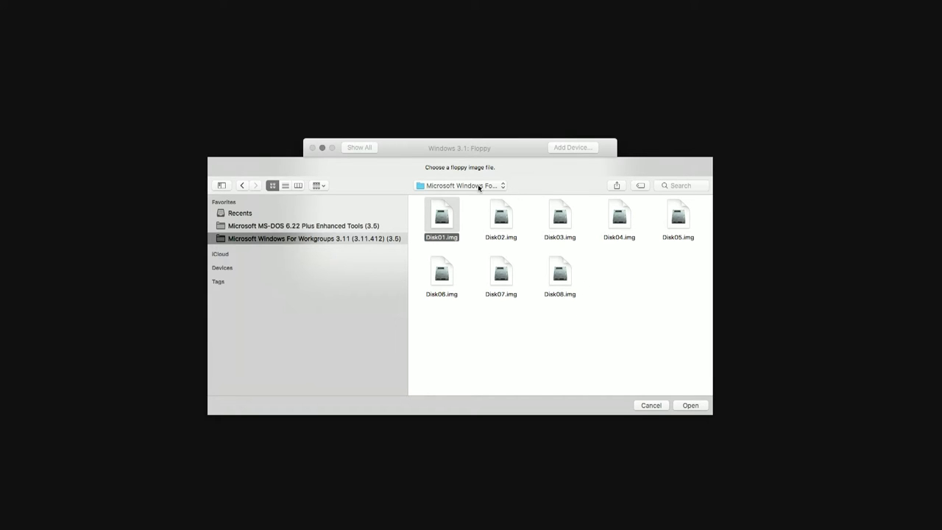
left_click(696, 405)
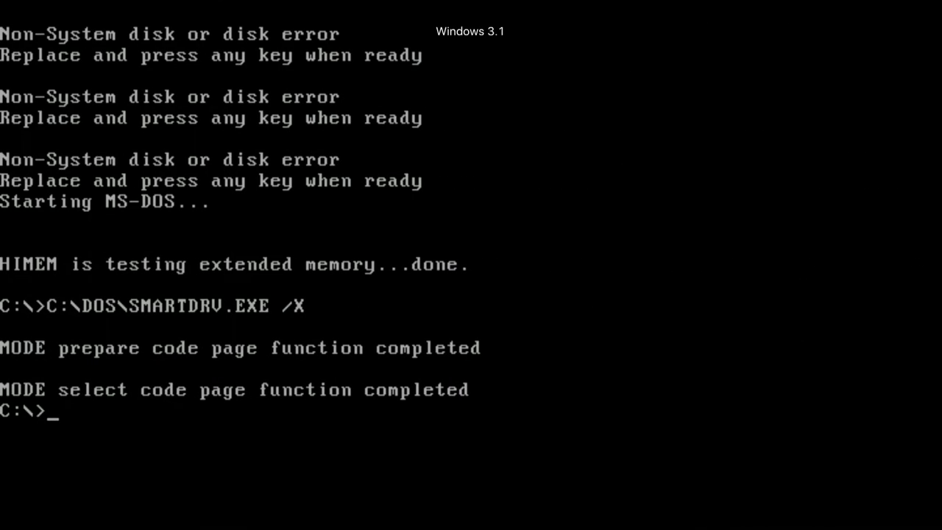
Switch to drive A:, list its files with dir, and show environment variables with set
type("a:")
key("Return")
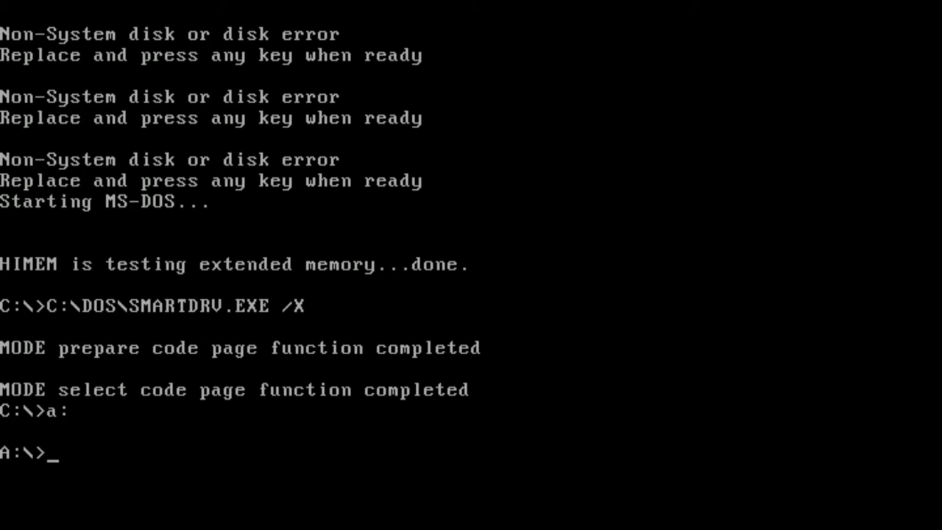
type("dir")
key("Return")
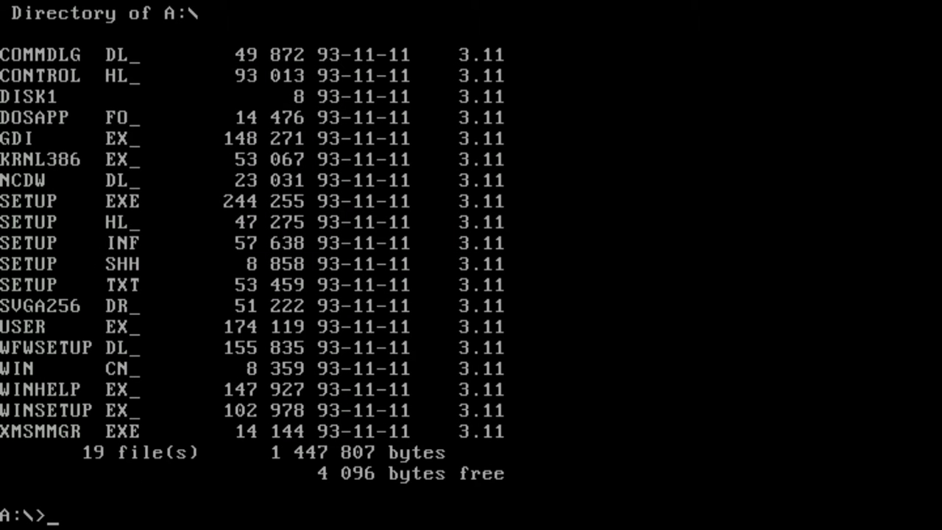
type("set")
key("Return")
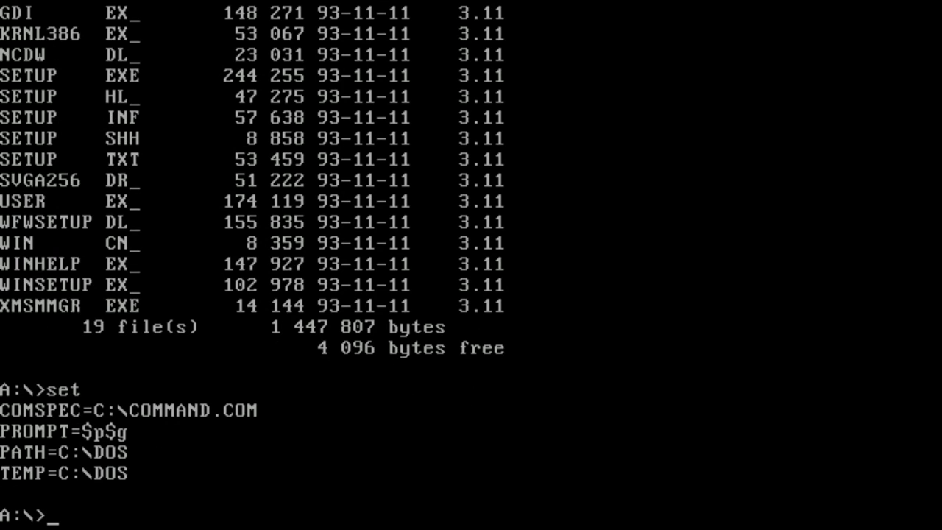
Run setup from drive A: to launch Windows for Workgroups 3.11 Setup
type("setiup")
key("BackSpace")
key("BackSpace")
key("BackSpace")
type("up")
key("Return")
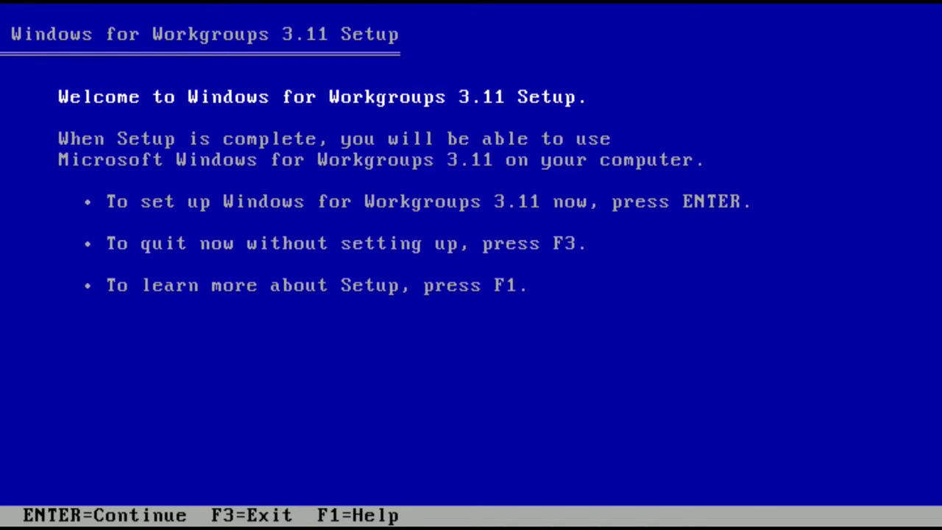
Begin Windows for Workgroups 3.11 Setup with Express Setup into C:\WINDOWS
key("Return")
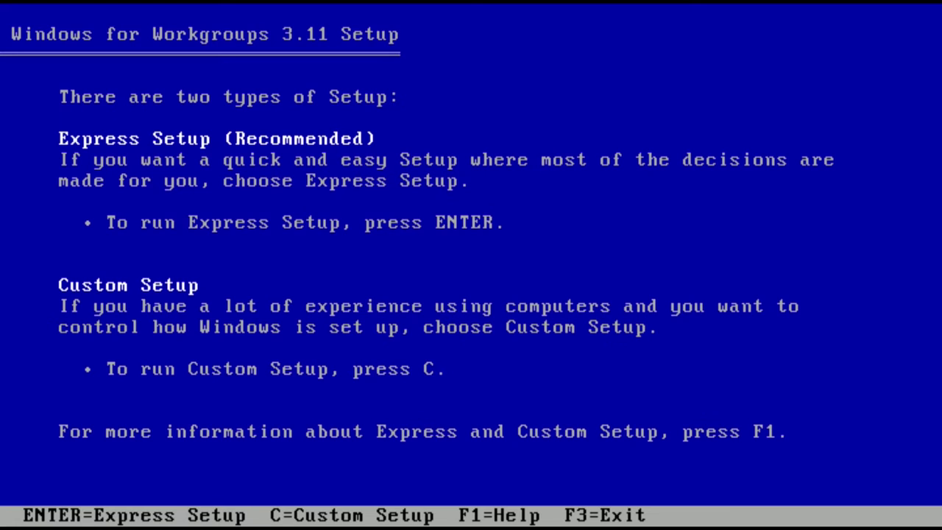
key("Return")
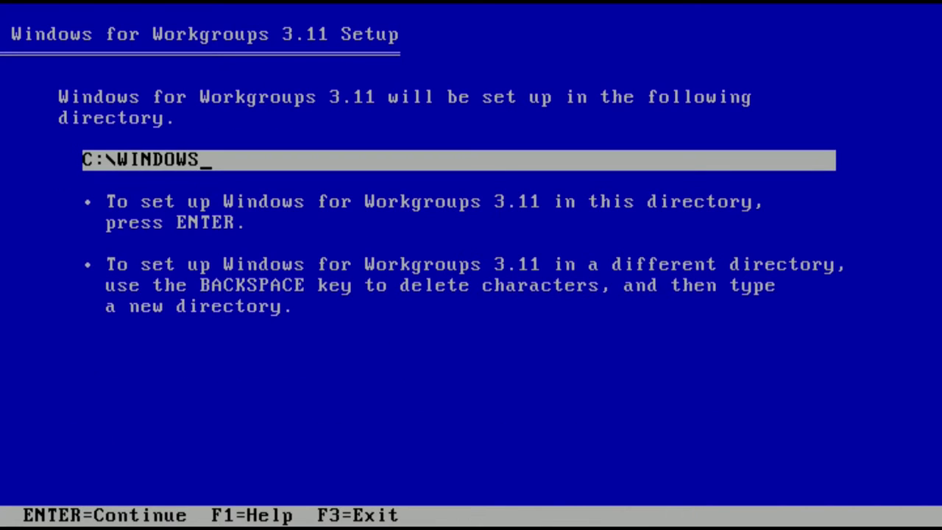
key("Return")
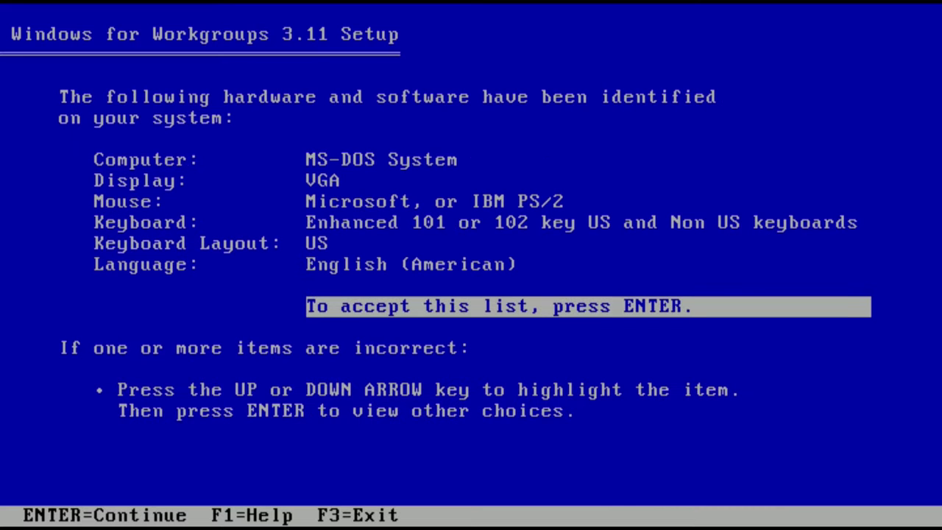
Review the computer types and keep MS-DOS System as the computer
key("Up")
key("Up")
key("Up")
key("Up")
key("Up")
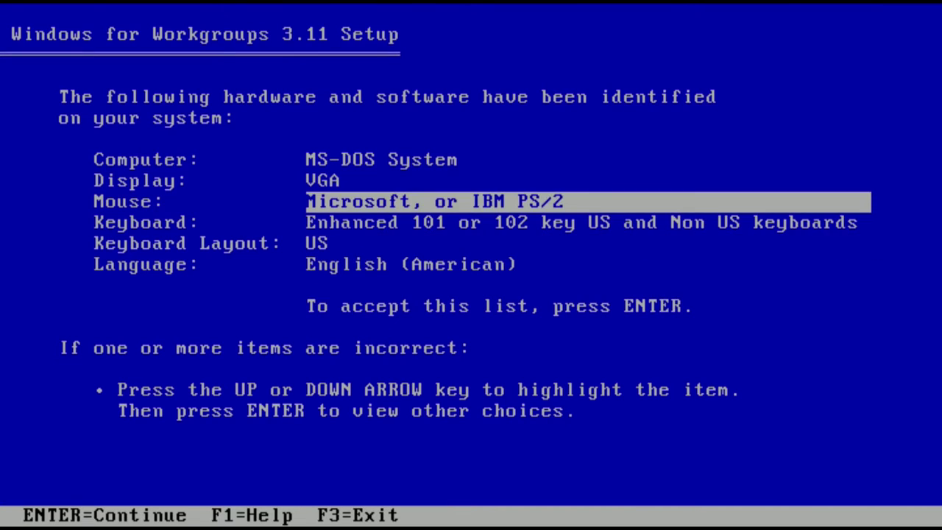
key("Up")
key("Return")
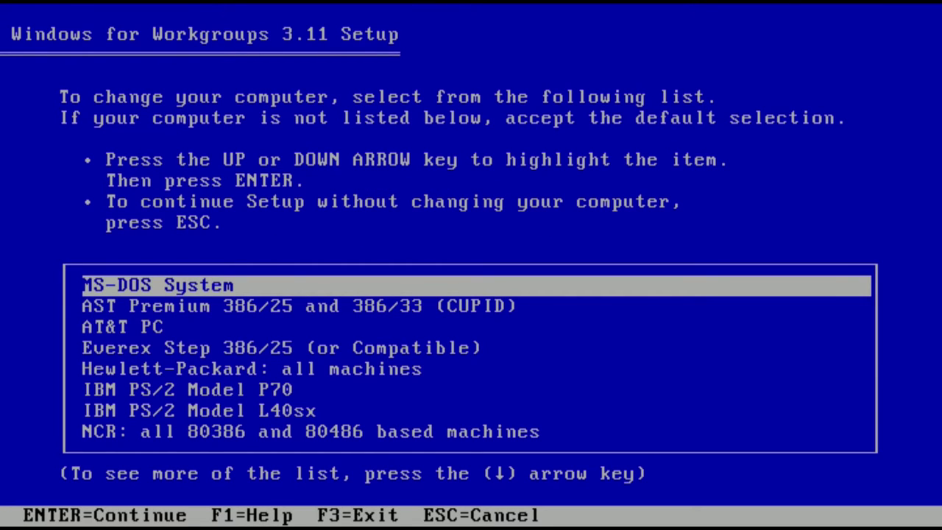
key("Down")
key("Down")
key("Down")
key("Down")
key("Down")
key("Down")
key("Down")
key("Down")
key("Down")
key("Down")
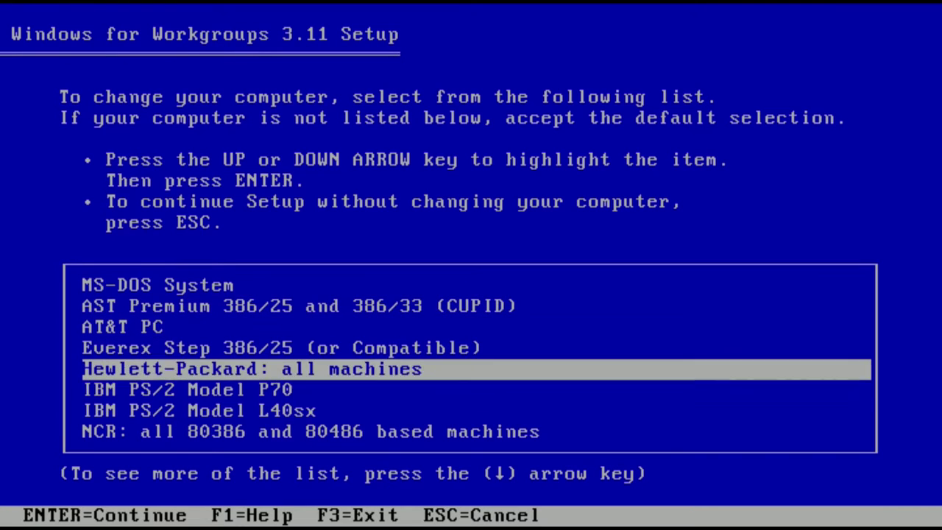
key("Down")
key("Down")
key("Down")
key("Down")
key("Down")
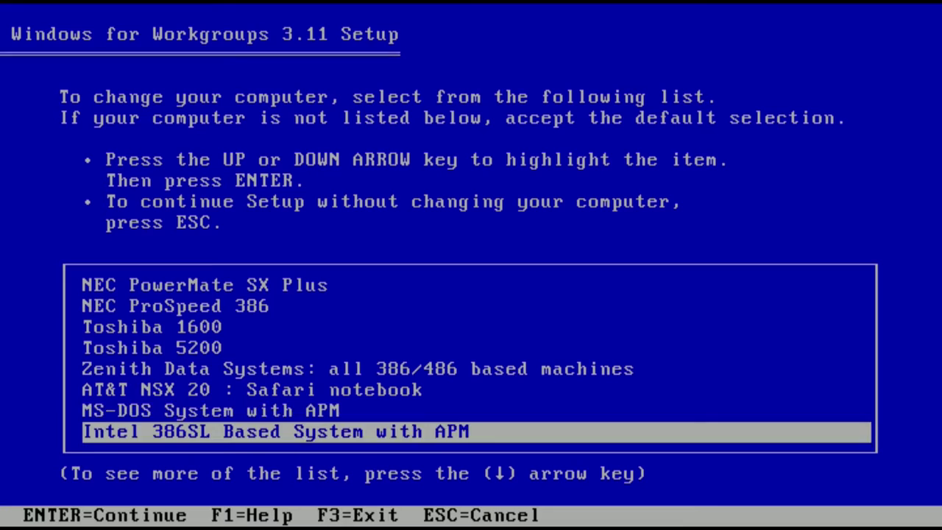
key("Up")
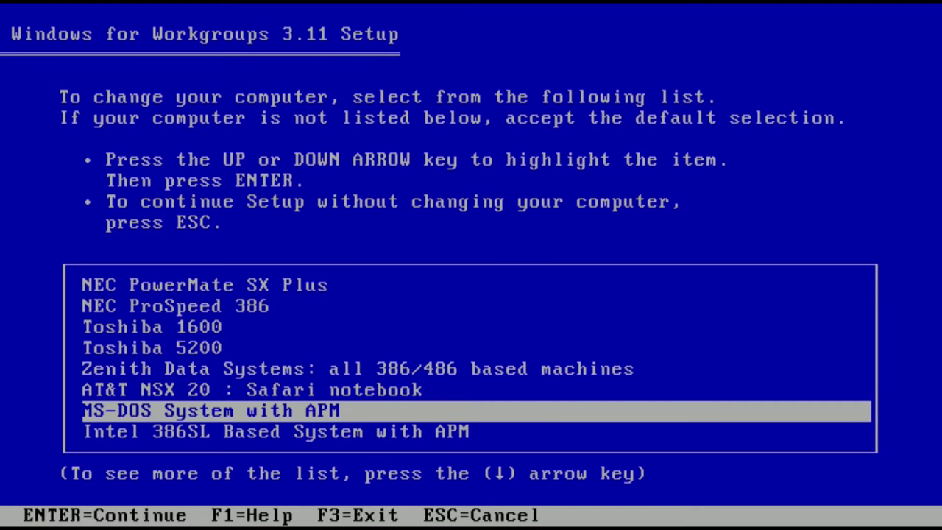
key("Down")
key("Down")
key("Up")
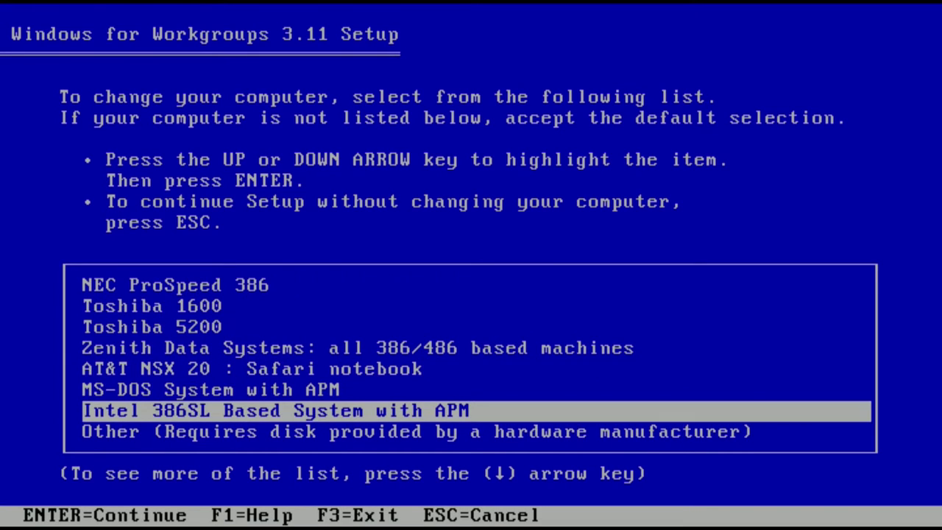
key("Up")
key("Page_Up")
key("Page_Up")
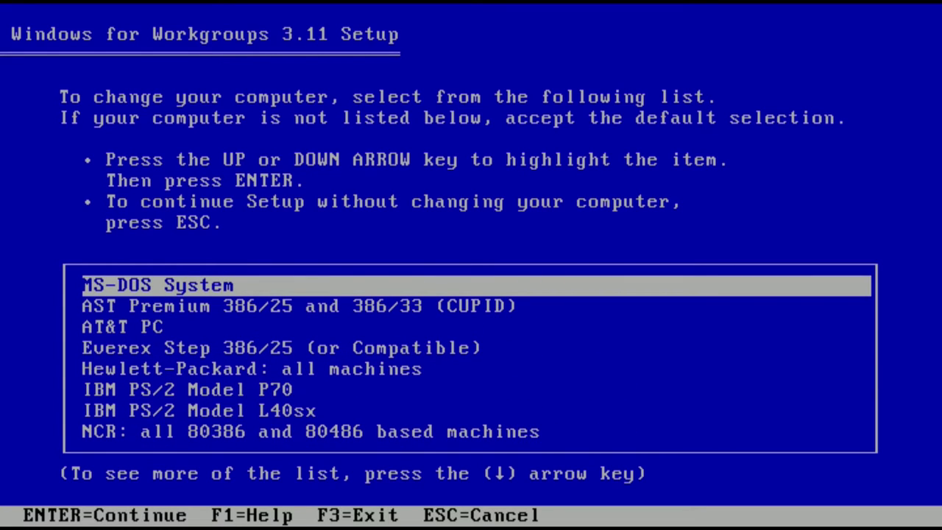
key("Return")
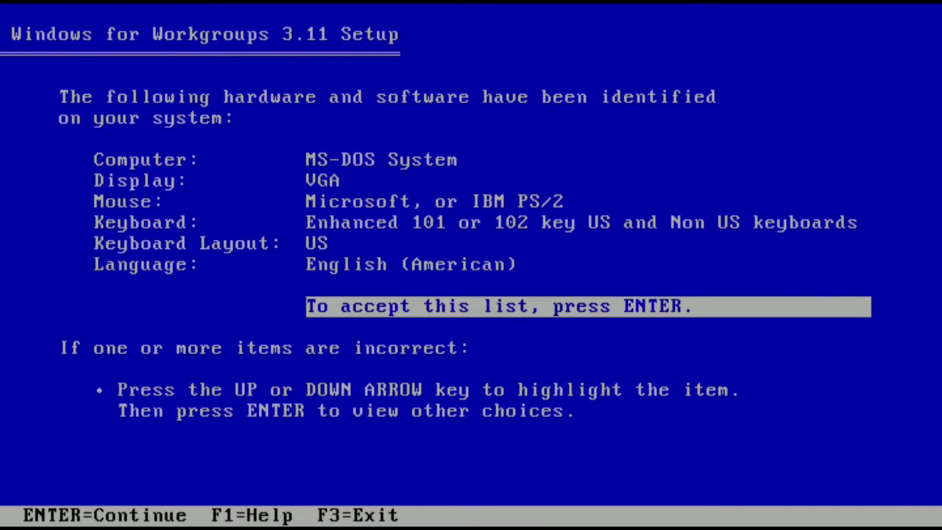
Set the display to Super VGA 1024x768 small fonts
key("Up")
key("Up")
key("Up")
key("Up")
key("Up")
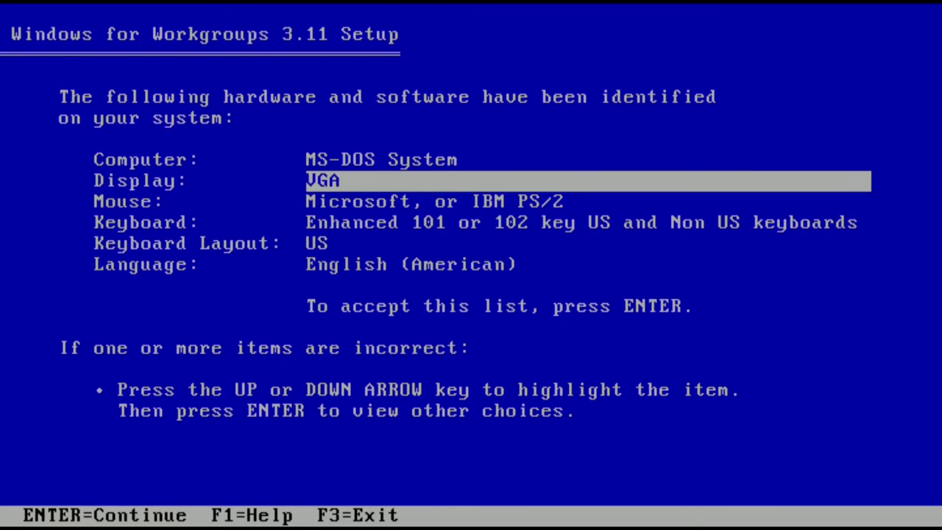
key("Return")
key("Down")
key("Down")
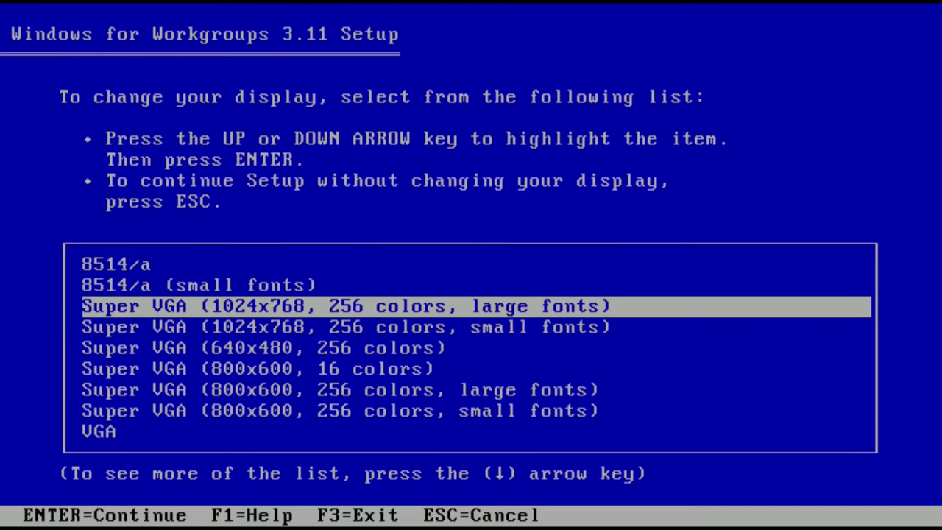
key("Down")
key("Down")
key("Down")
key("Down")
key("Down")
key("Down")
key("Down")
key("Down")
key("Down")
key("Down")
key("Down")
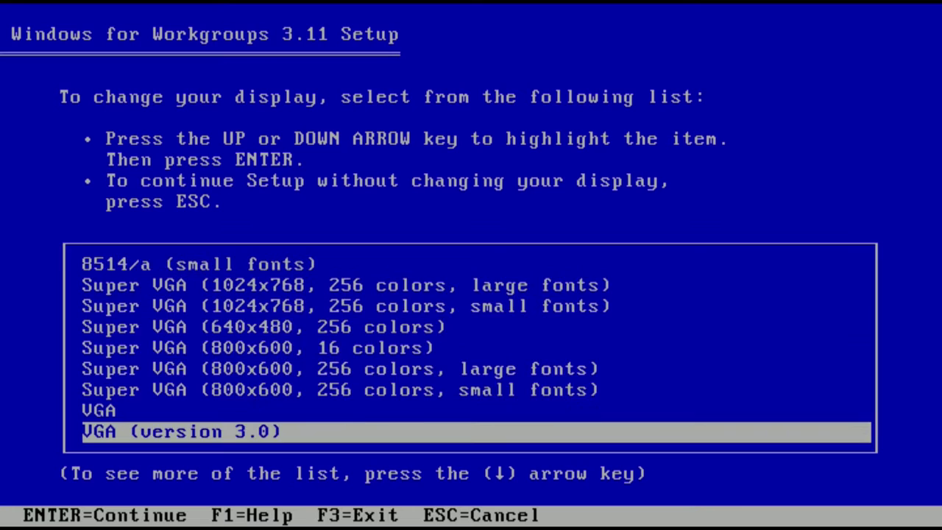
key("Down")
key("Down")
key("Down")
key("Down")
key("Down")
key("Down")
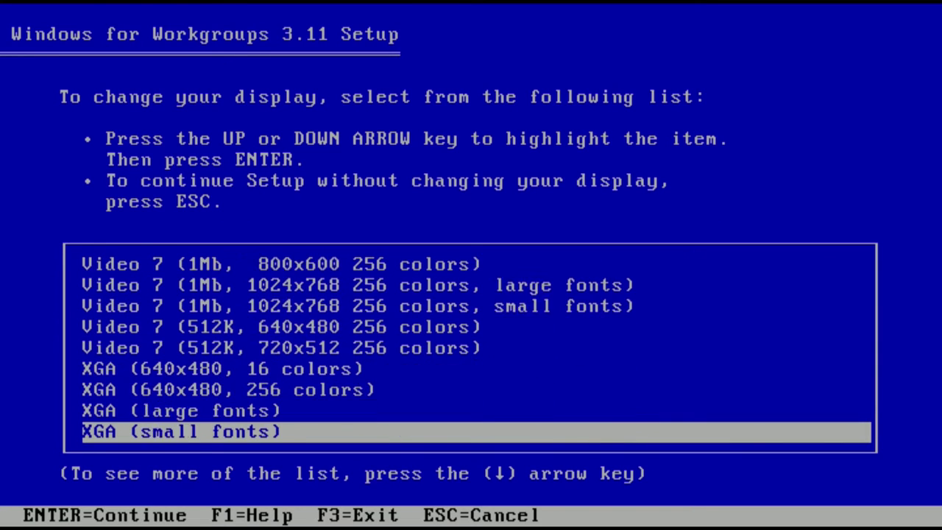
key("Up")
key("Up")
key("Up")
key("Up")
key("Up")
key("Up")
key("Up")
key("Up")
key("Up")
key("Up")
key("Up")
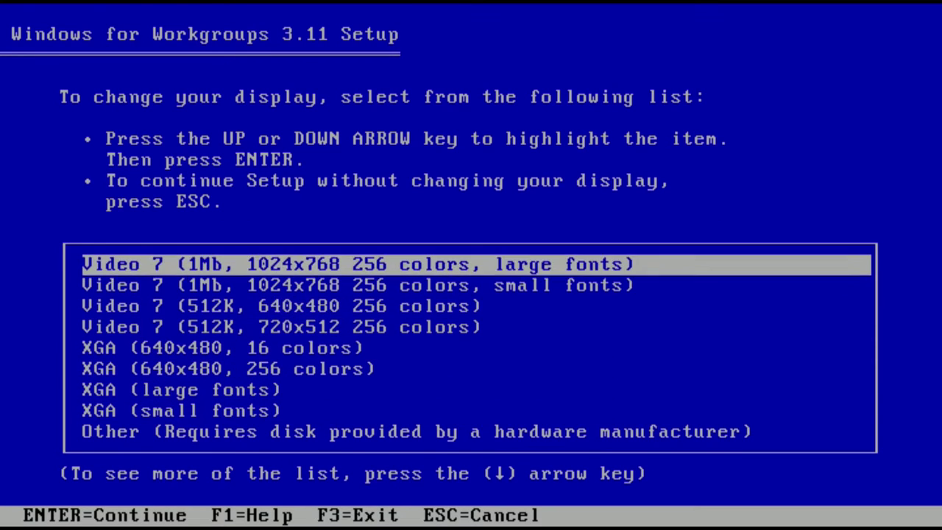
key("Up")
key("Up")
key("Up")
key("Up")
key("Up")
key("Up")
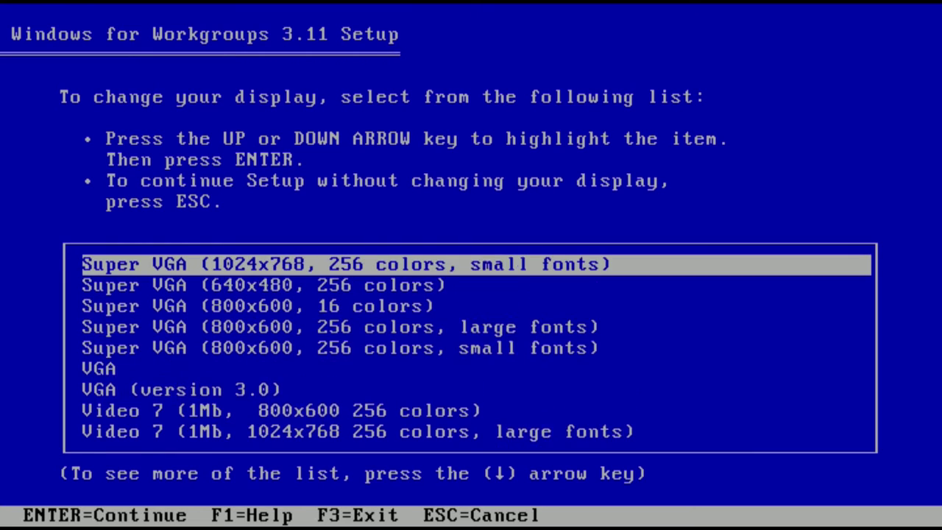
key("Up")
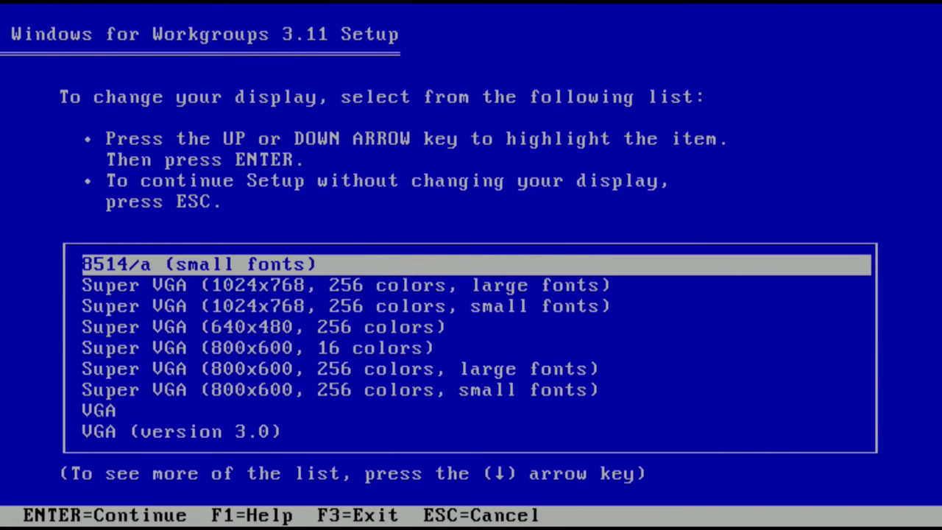
key("Down")
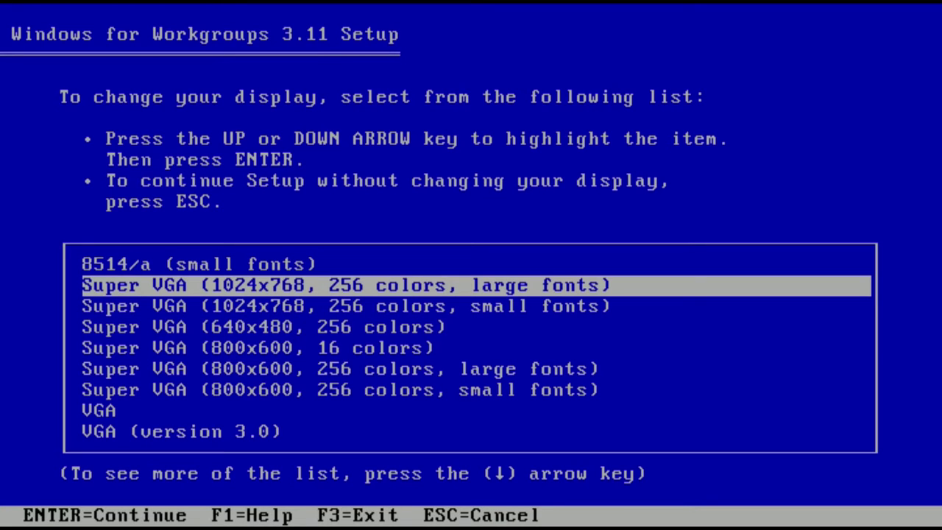
key("Down")
key("Return")
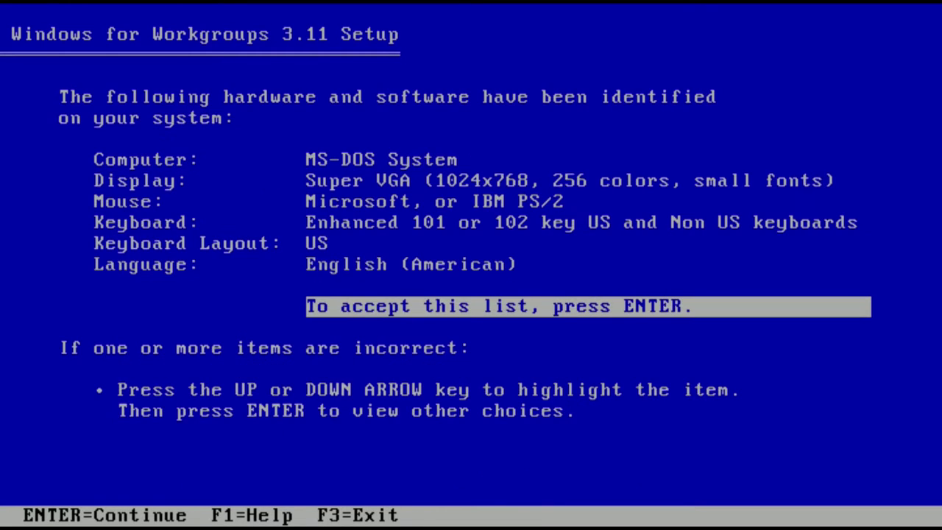
Set the keyboard layout to Swedish
key("Up")
key("Up")
key("Up")
key("Up")
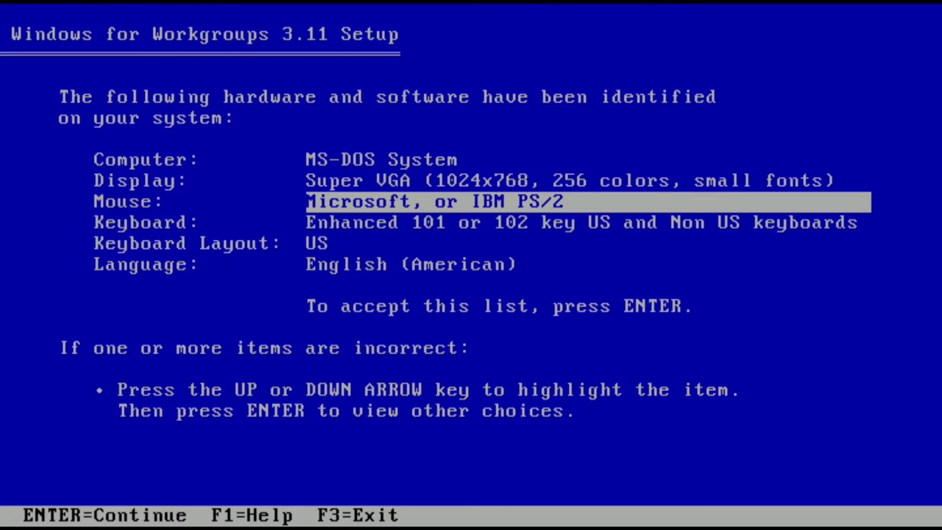
key("Down")
key("Down")
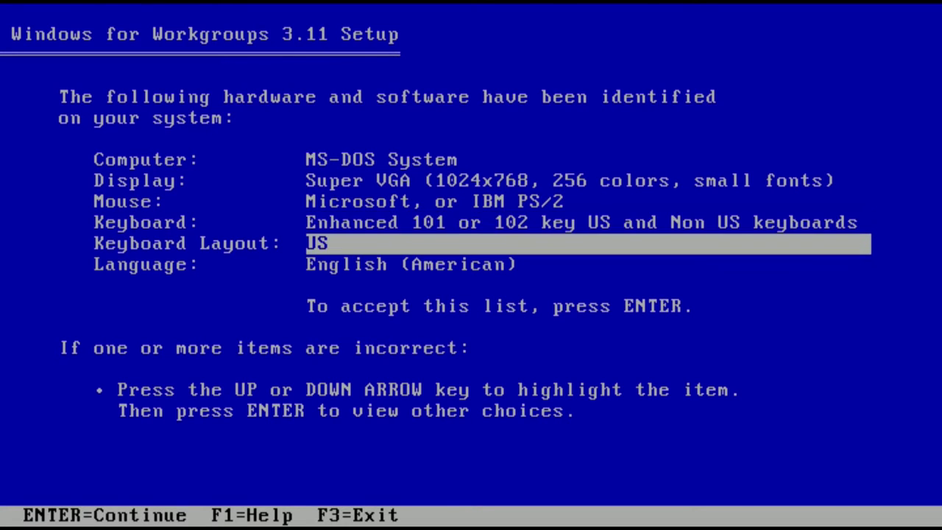
key("Return")
key("Down")
key("Down")
key("Down")
key("Down")
key("Down")
key("Down")
key("Down")
key("Down")
key("Down")
key("Down")
key("Down")
key("Down")
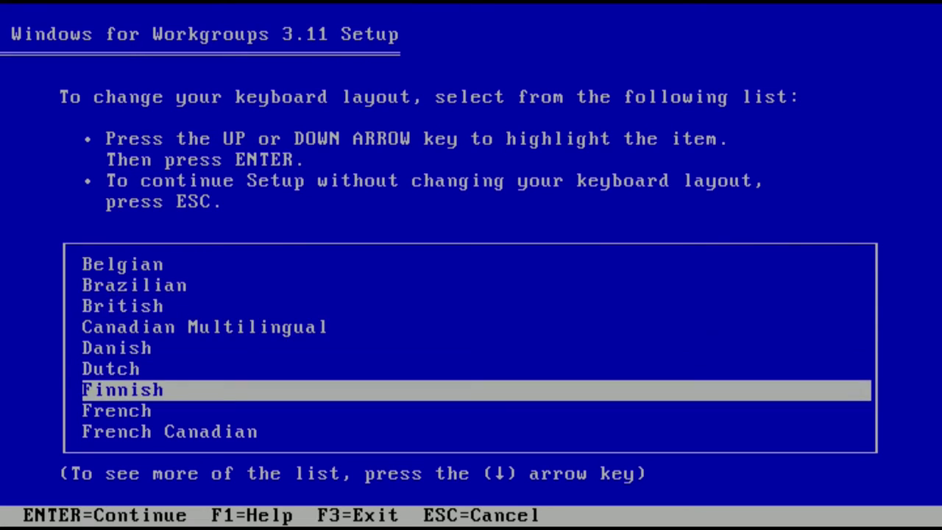
key("Down")
key("Down")
key("Down")
key("Down")
key("Down")
key("Down")
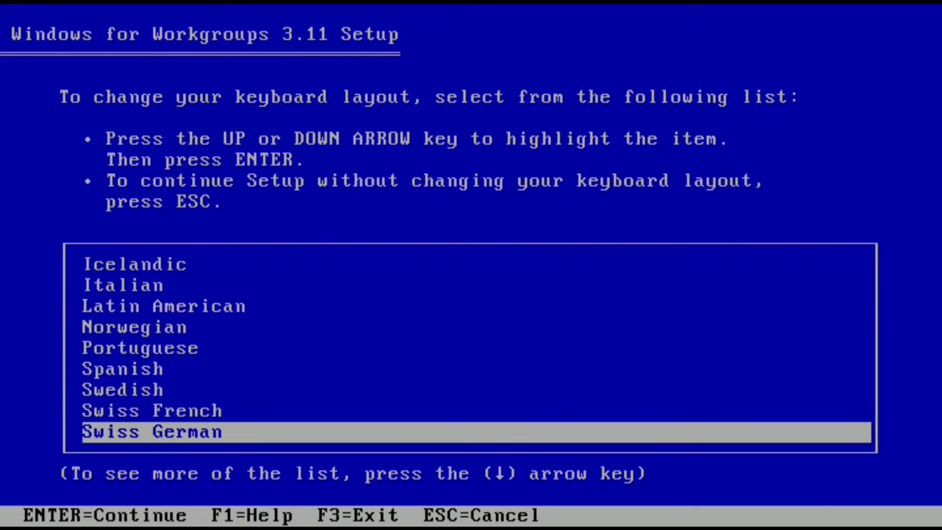
key("Up")
key("Up")
key("Return")
Set the language to Swedish and accept the hardware list to start copying
key("Up")
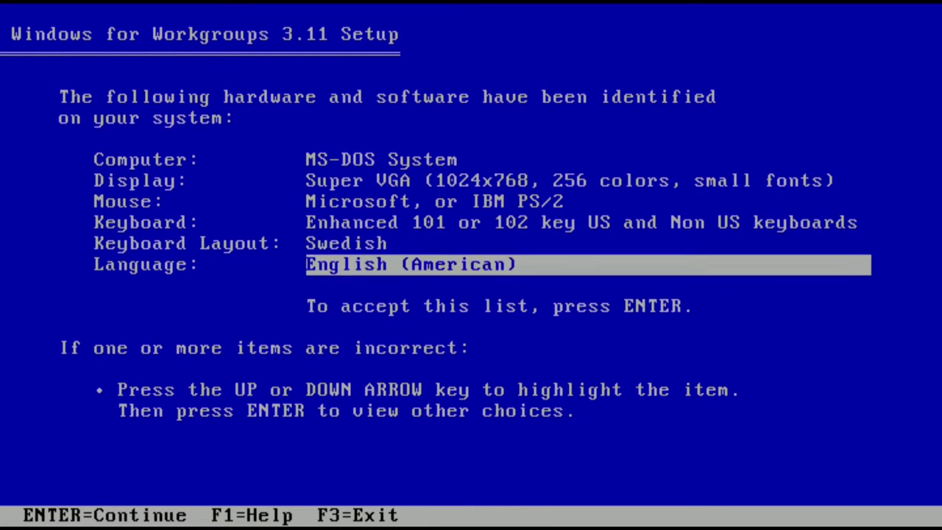
key("Return")
key("Down")
key("Down")
key("Down")
key("Down")
key("Down")
key("Down")
key("Down")
key("Down")
key("Down")
key("Down")
key("Down")
key("Down")
key("Down")
key("Down")
key("Down")
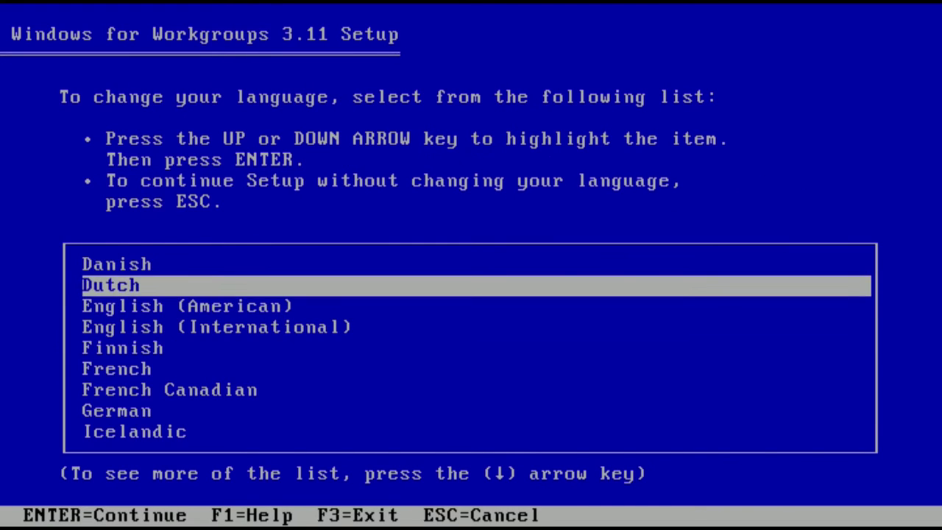
key("Up")
key("Return")
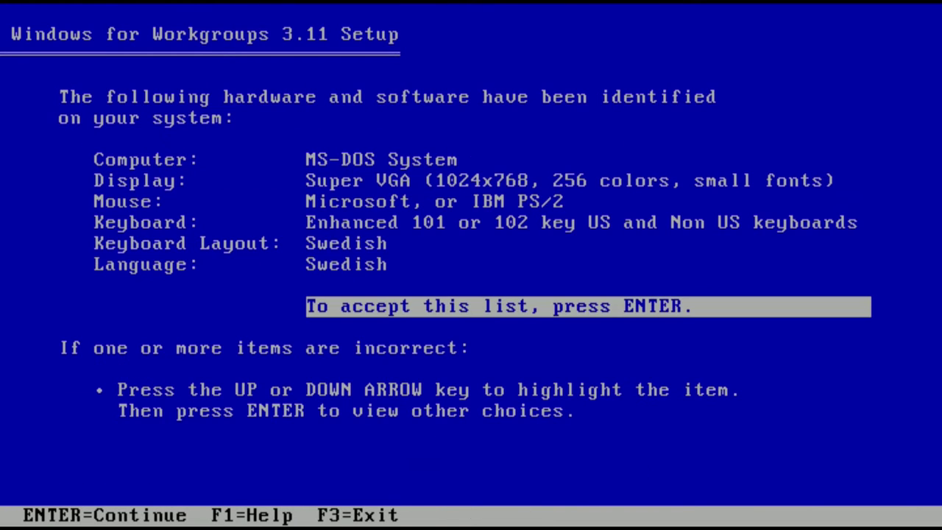
key("Return")
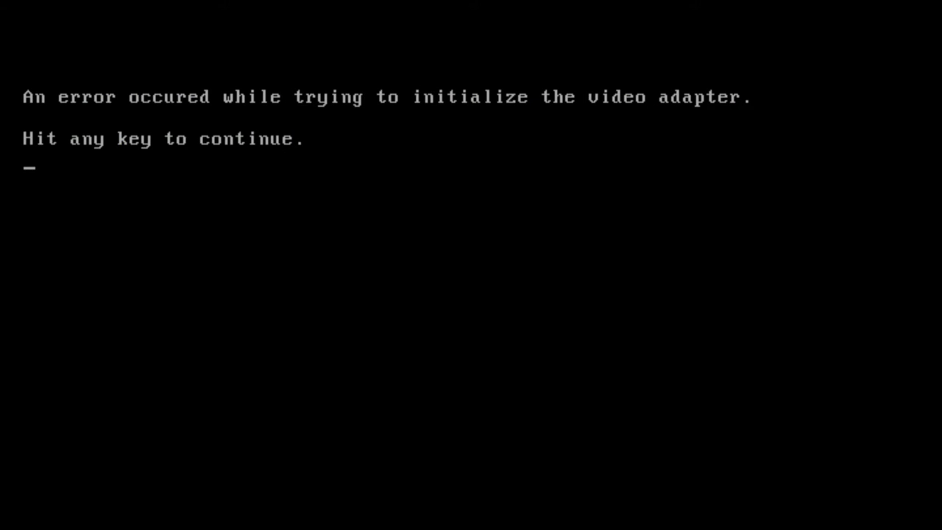
Dismiss the video adapter error to drop to the C:\WINDOWS> prompt
key("Return")
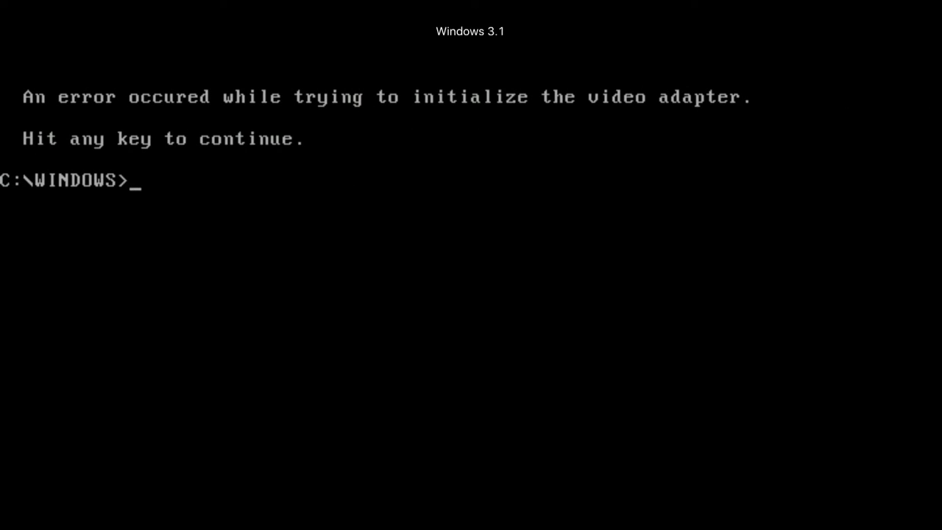
type("setupo")
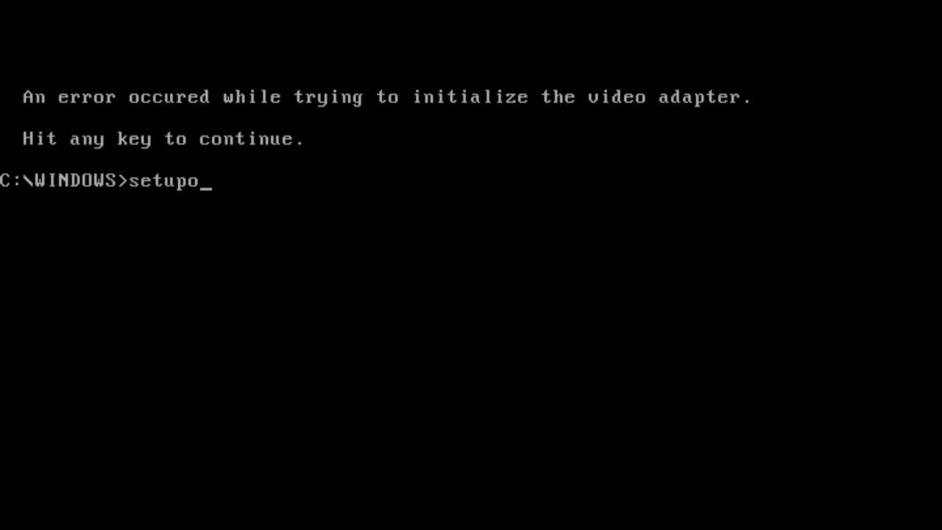
key("BackSpace")
key("Return")
key("Return")
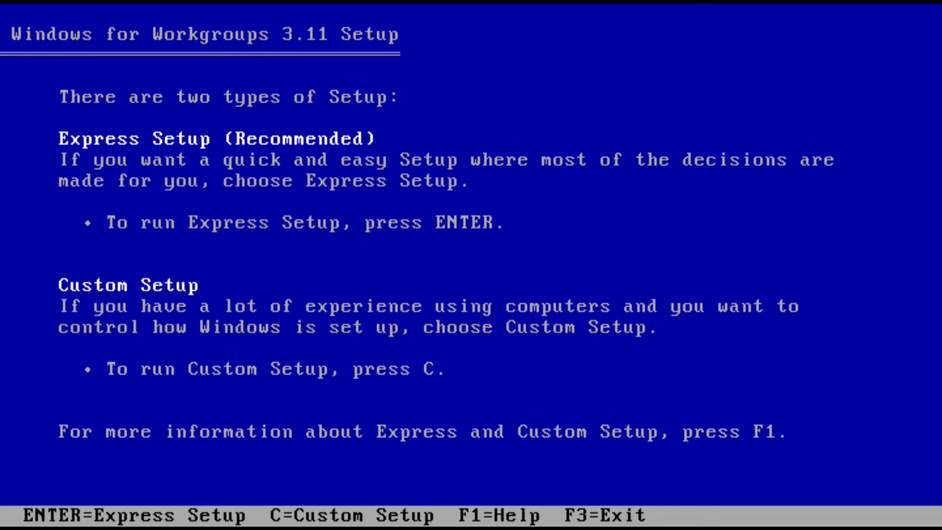
key("Return")
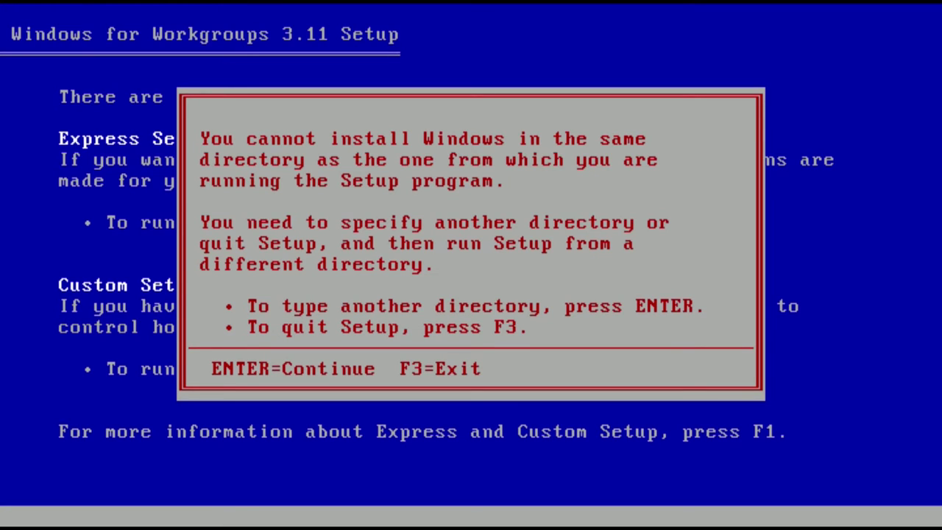
key("Return")
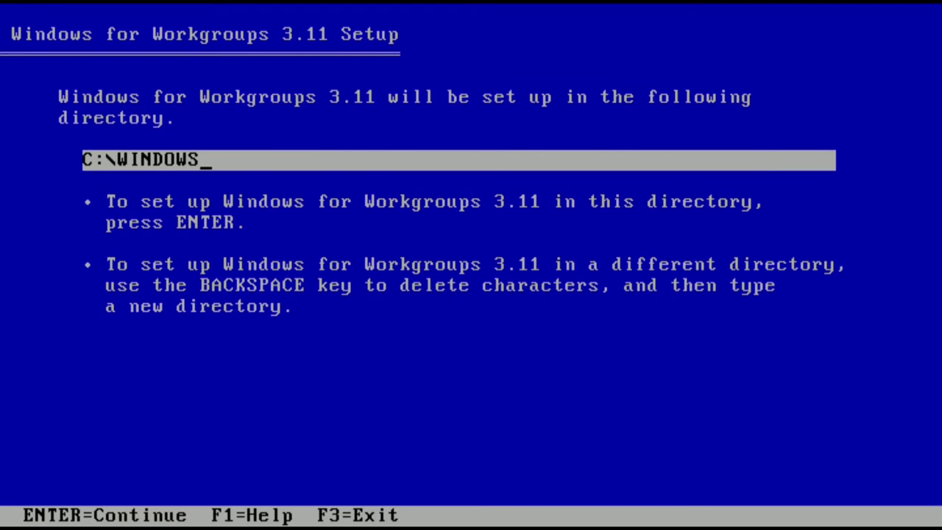
key("Return")
key("Return")
key("F3")
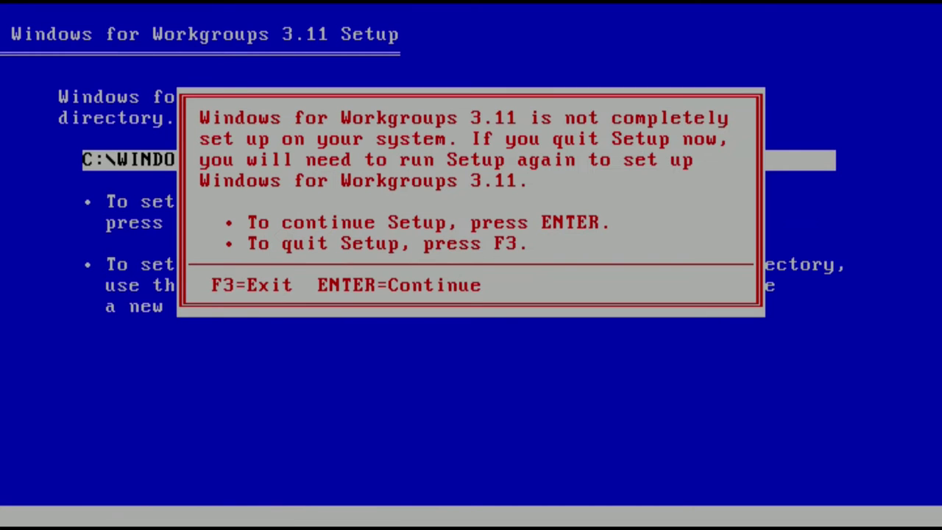
key("F3")
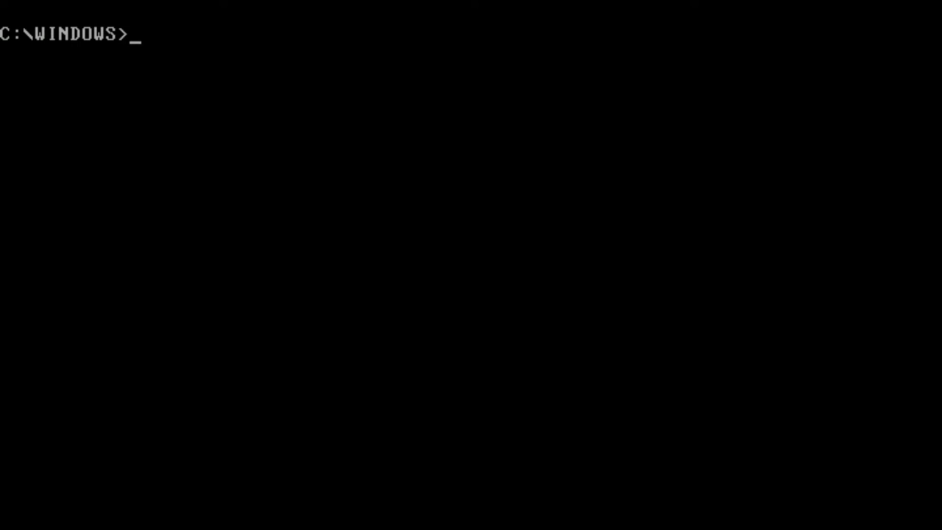
Relaunch setup from drive A: and choose Express Setup again
type("a:")
key("Return")
type("setup")
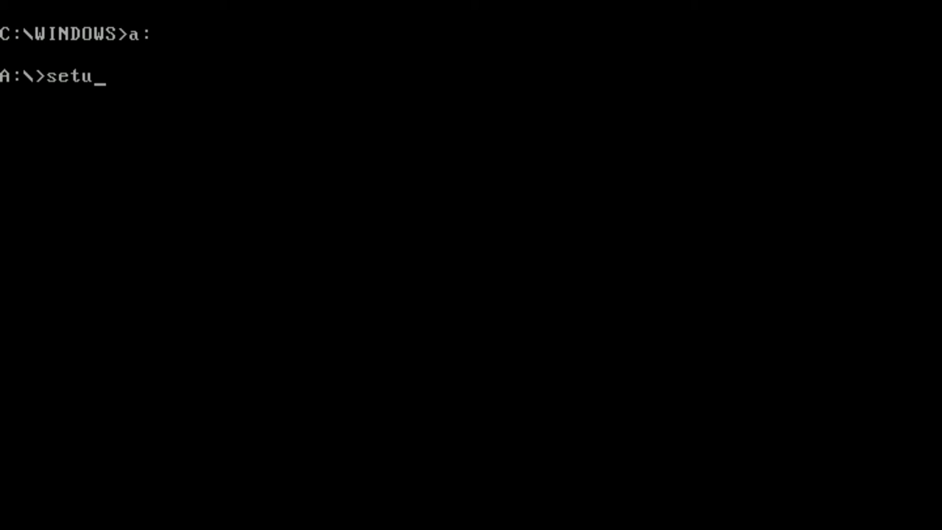
key("Return")
key("Return")
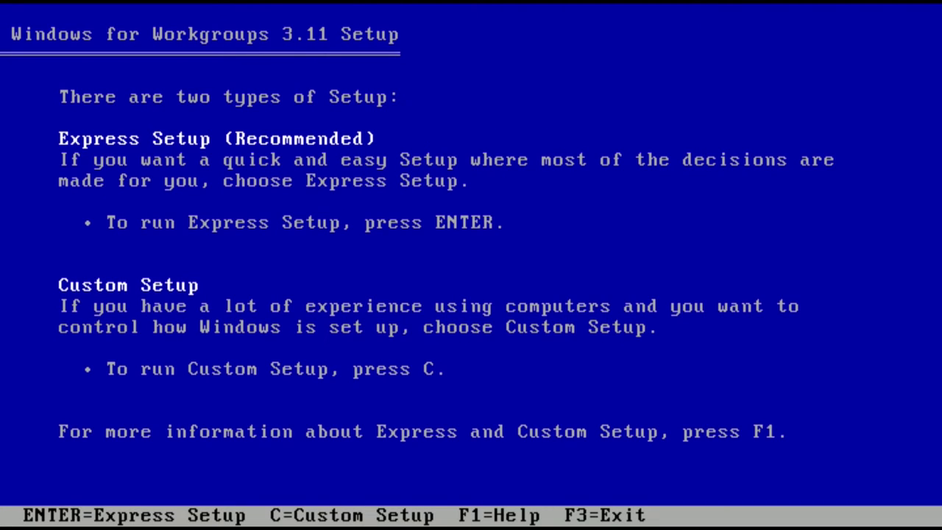
key("Return")
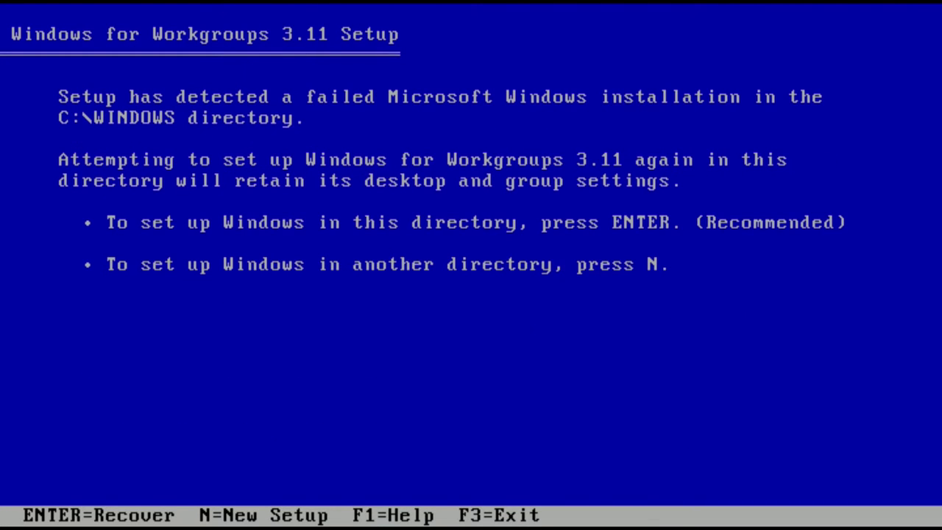
key("Return")
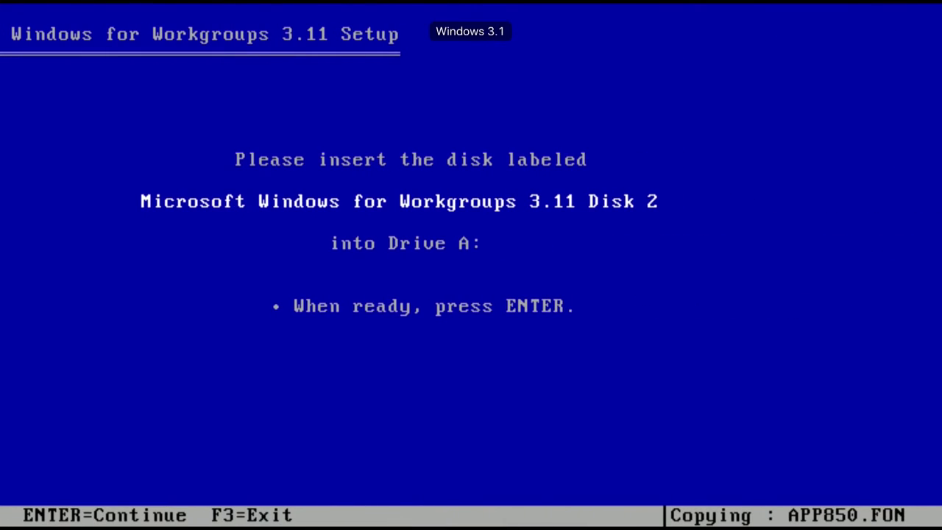
Continue at the Disk 2 prompt so Setup enters its graphical phase
key("Return")
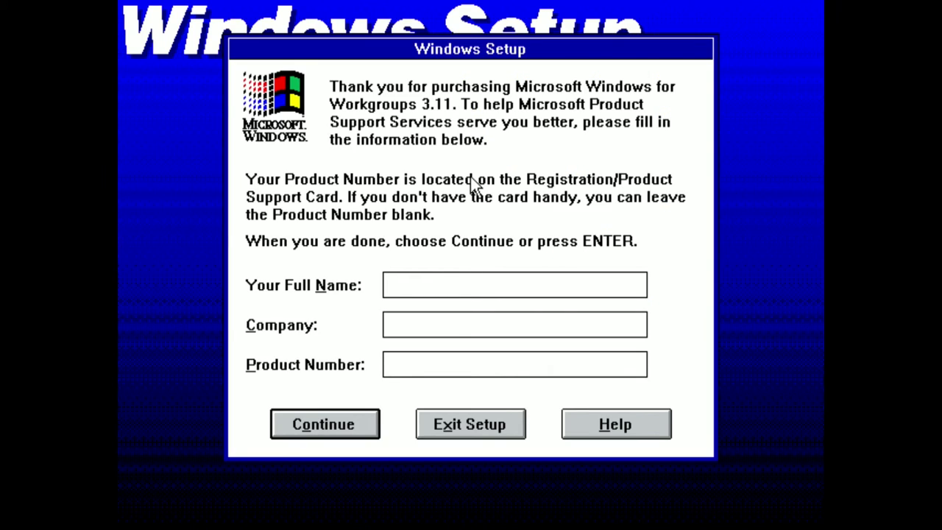
Enter the full name and company LTVU, leave Product Number blank, and submit
type("Herring ^ ")
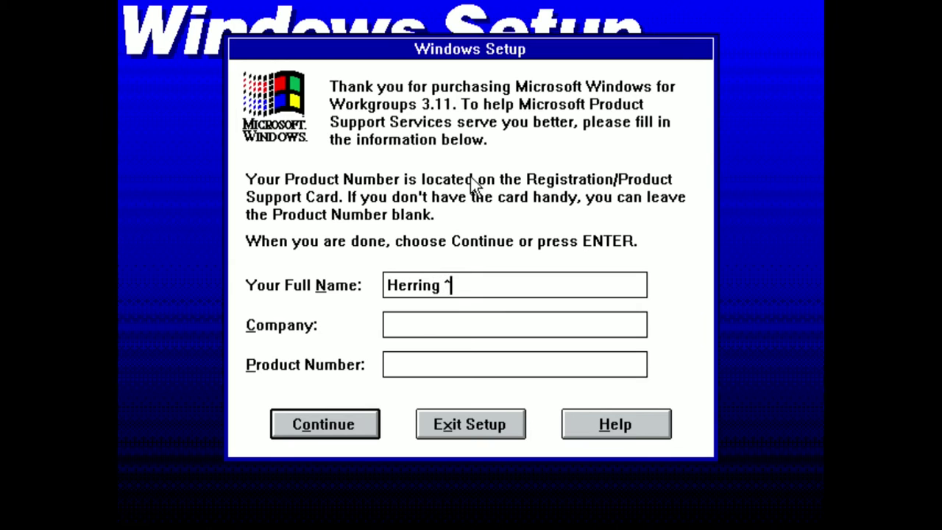
type("Chip")
key("BackSpace")
key("BackSpace")
key("BackSpace")
key("BackSpace")
key("BackSpace")
key("BackSpace")
type("& Chips")
key("Tab")
type("L")
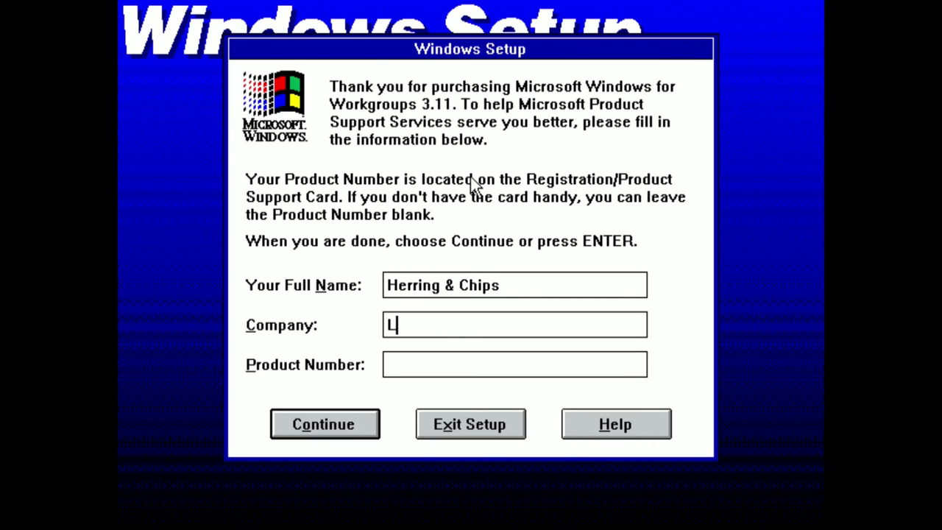
type("TVU")
key("Tab")
left_click(346, 423)
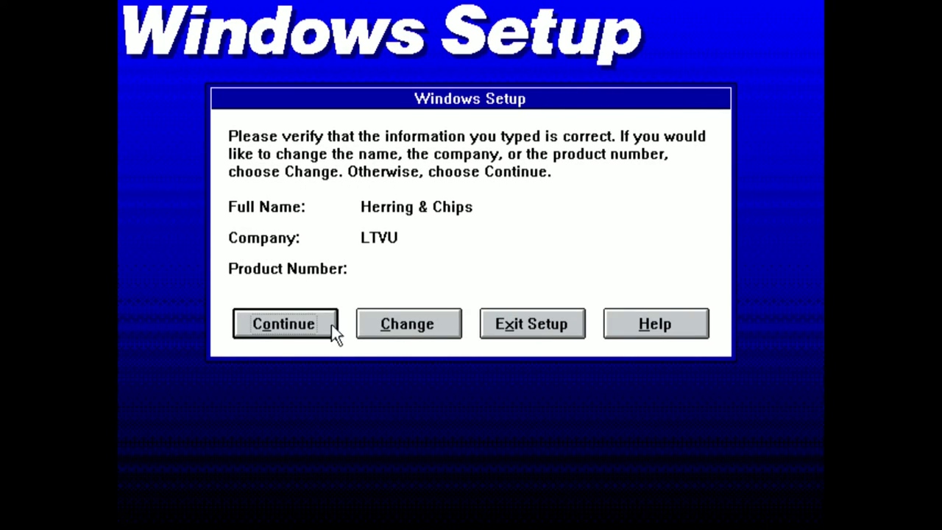
Confirm the registration details and supply Disks 3 through 5 as Setup requests them
left_click(278, 325)
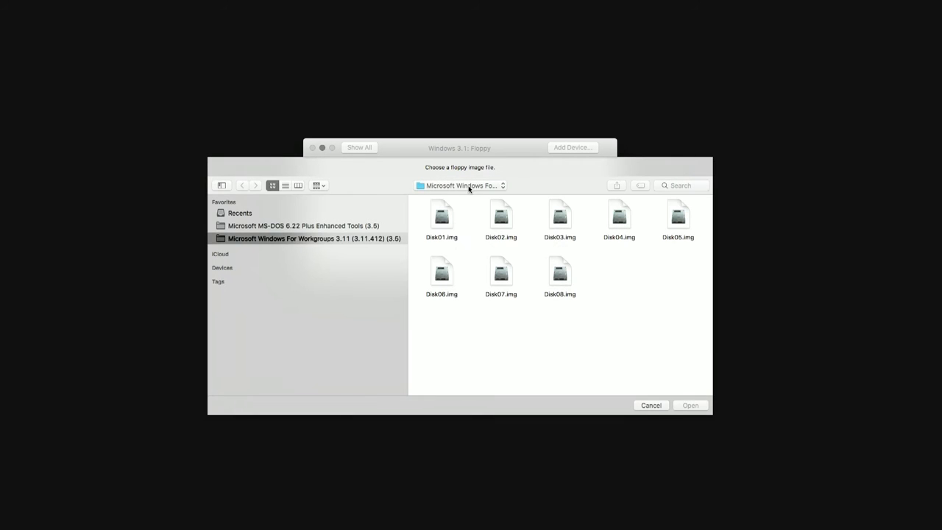
double_click(561, 219)
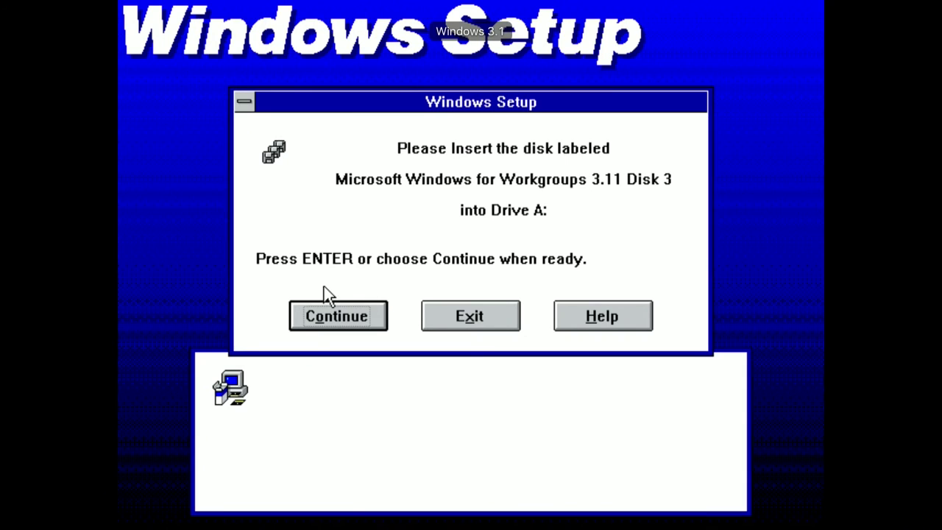
left_click(295, 312)
left_click(327, 321)
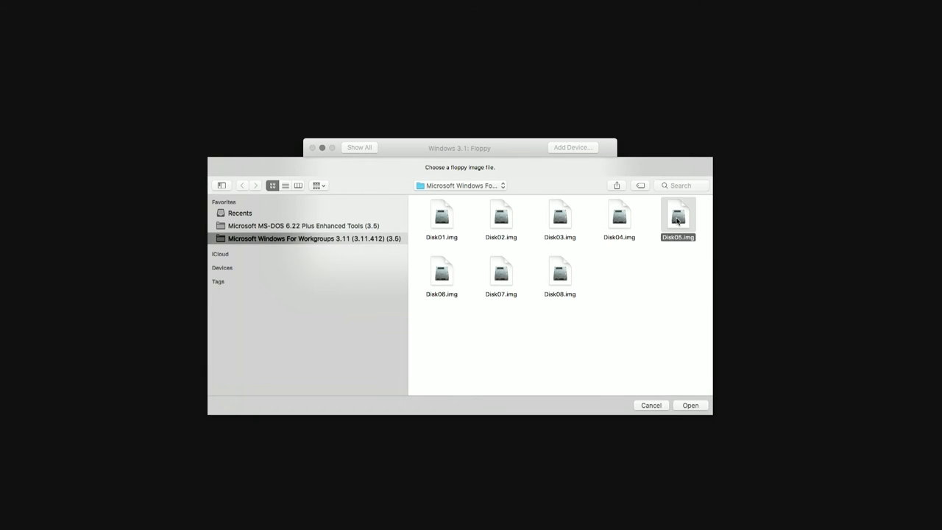
key("super+w")
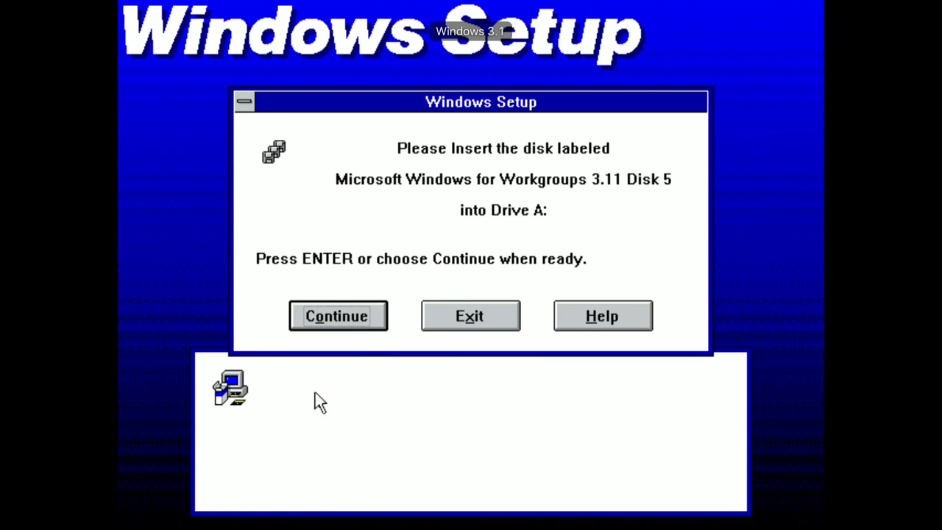
left_click(361, 311)
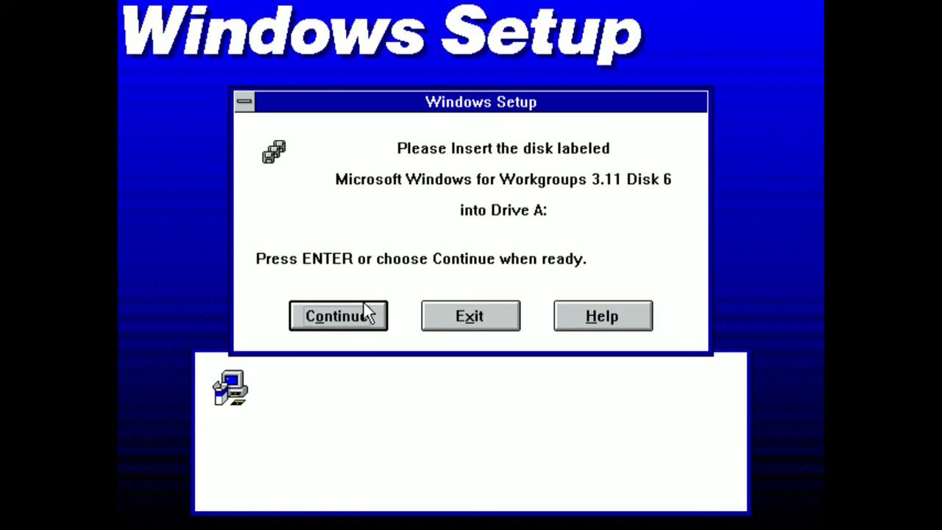
Insert Disk06.img into the floppy drive and continue Setup to printer installation
key("ctrl+Left")
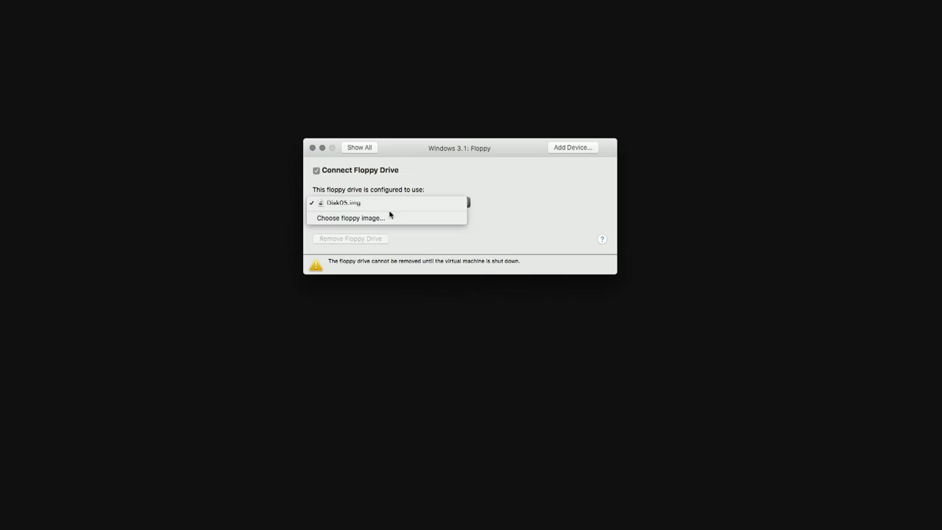
left_click(389, 218)
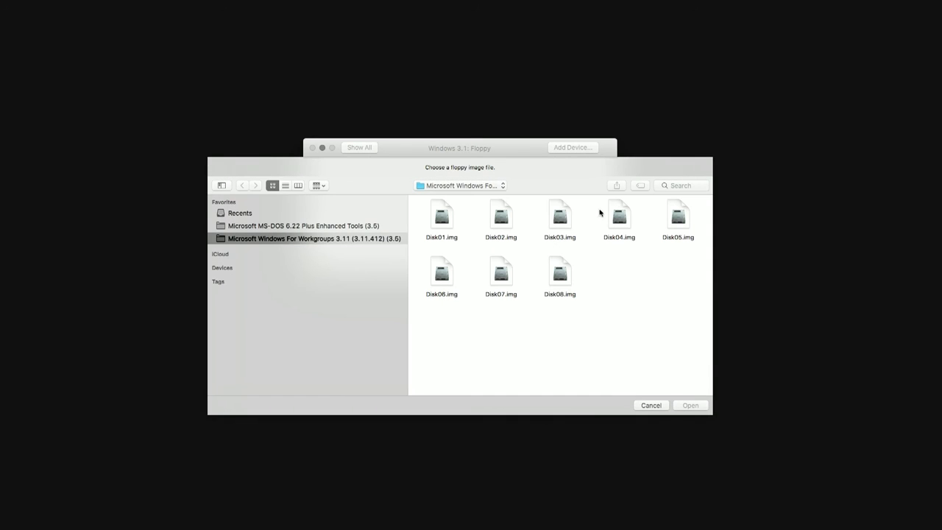
double_click(446, 272)
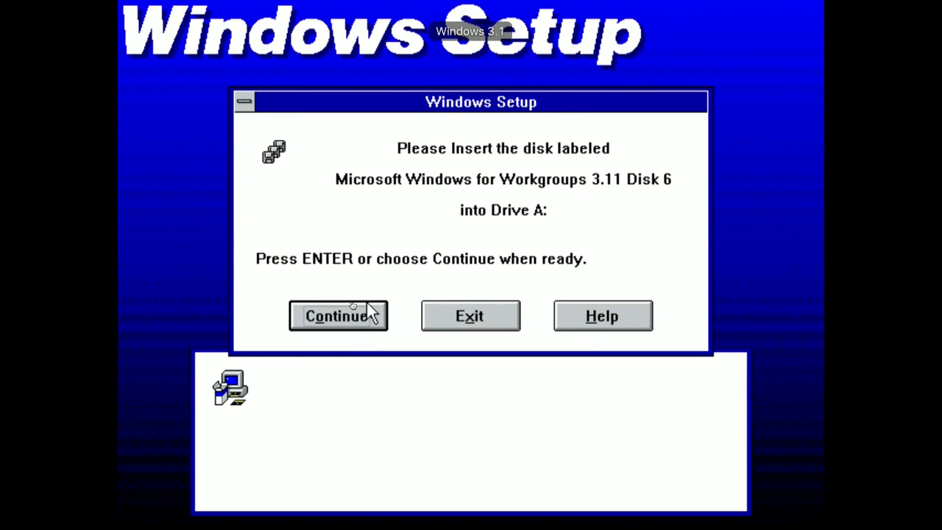
left_click(327, 312)
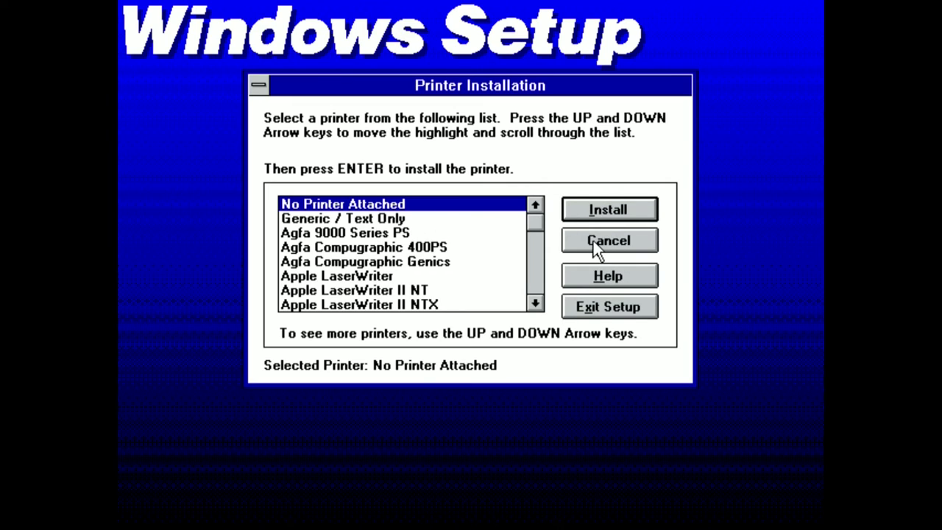
Skip printer setup, accept network settings, confirm MS-DOS Editor, and start the Windows tutorial
left_click(616, 209)
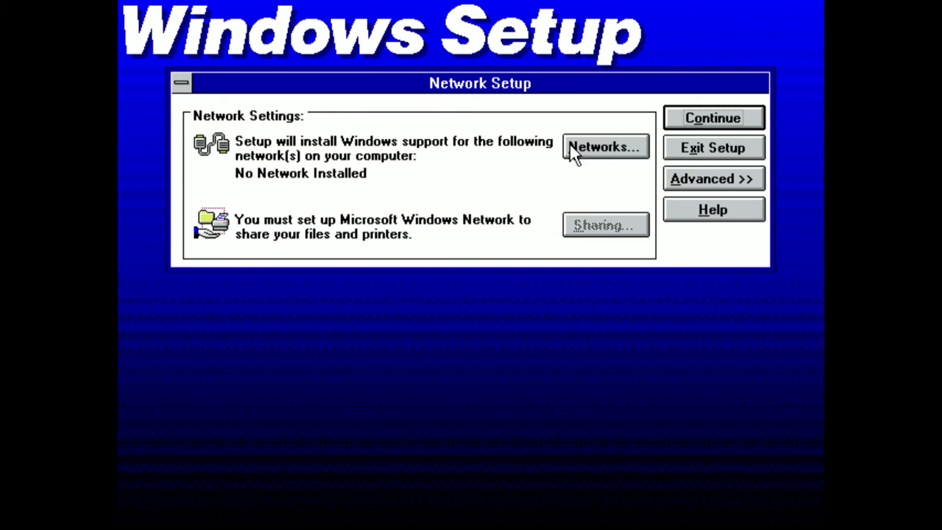
left_click(711, 115)
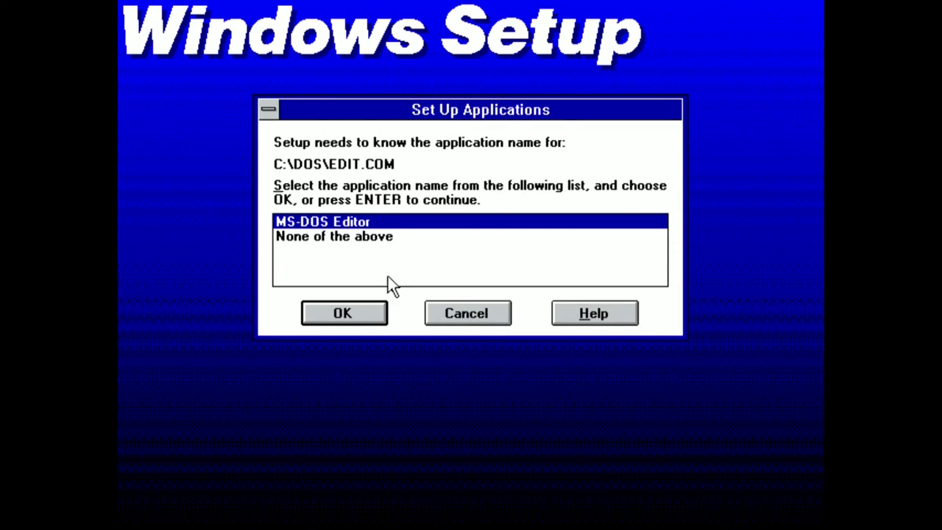
left_click(343, 316)
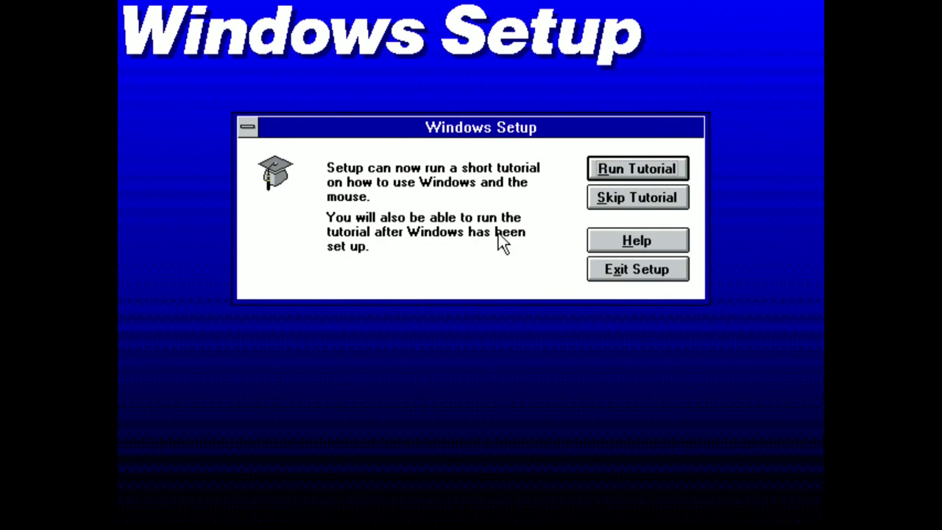
left_click(640, 167)
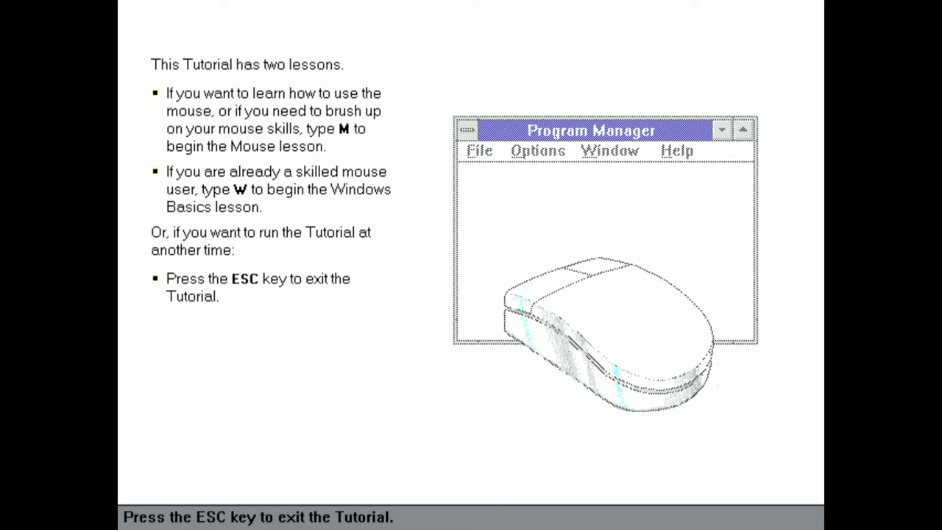
Choose the Mouse lesson with M and advance to the page on moving the pointer
key("m")
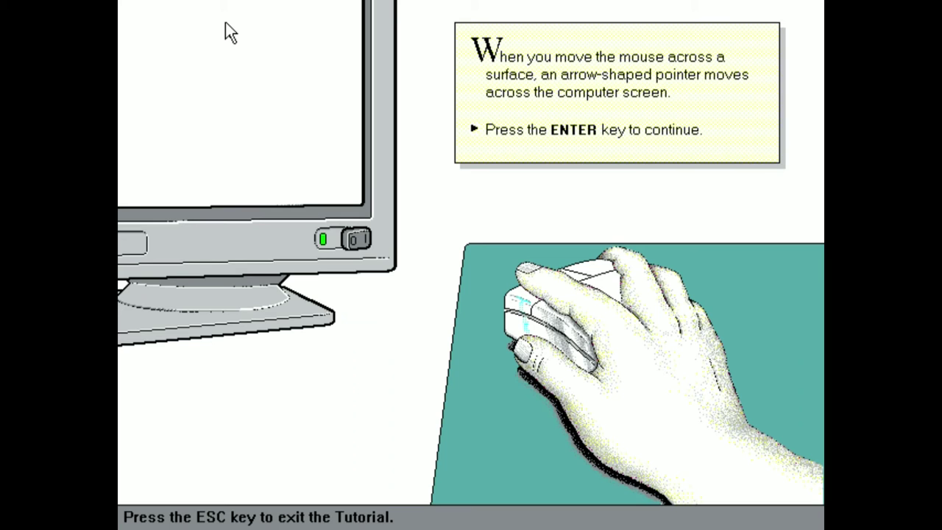
key("Return")
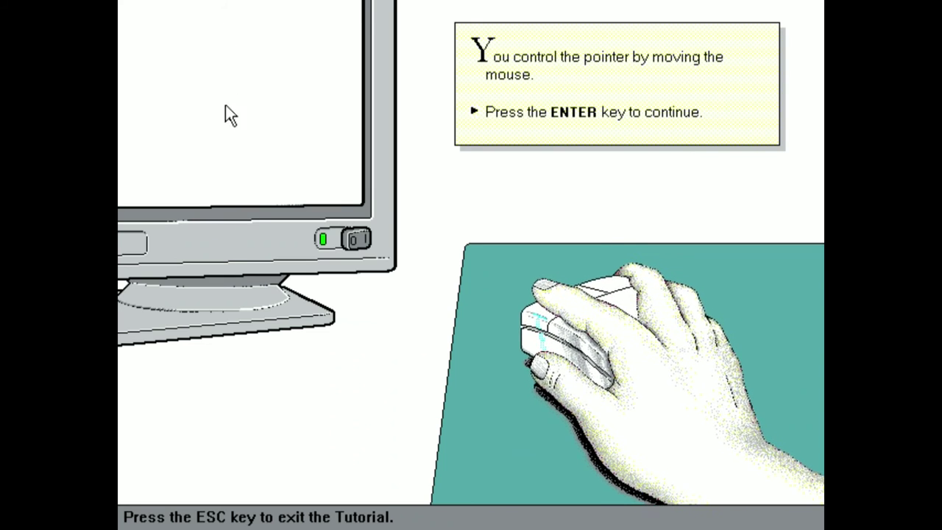
Advance a page, then point at numbered shapes 1 to 5 in order to reach the clicking page
key("Return")
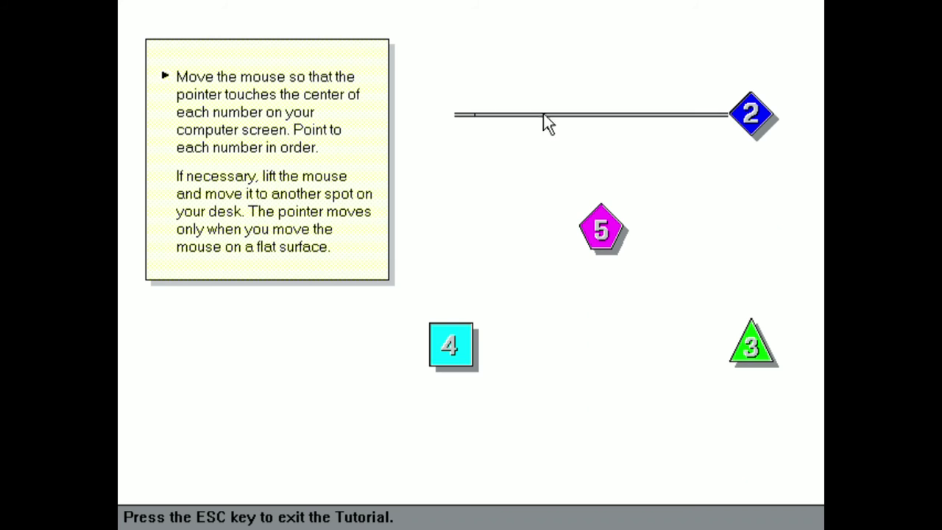
mouse_move(748, 119)
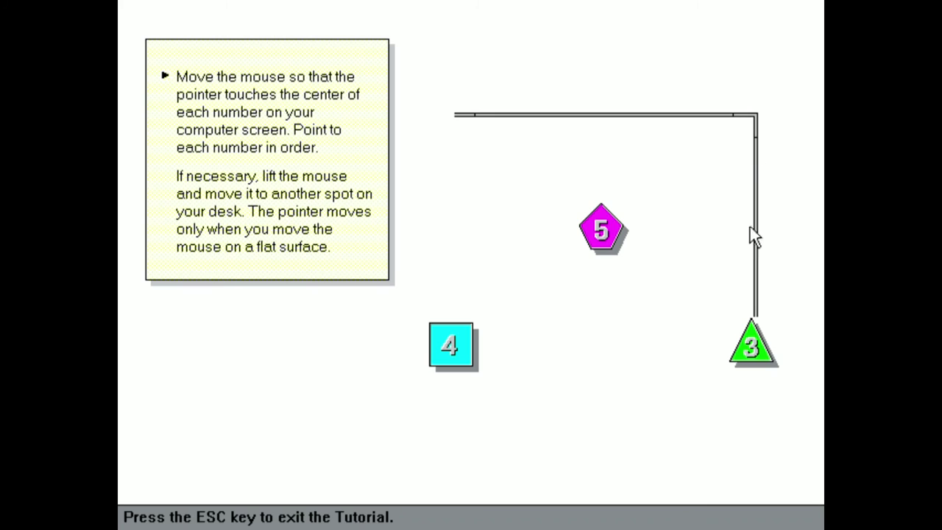
mouse_move(751, 347)
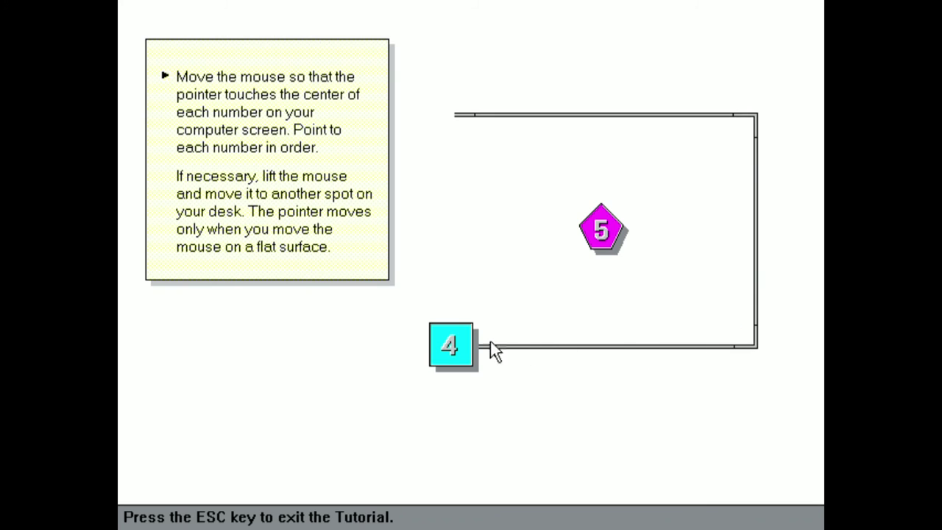
mouse_move(451, 343)
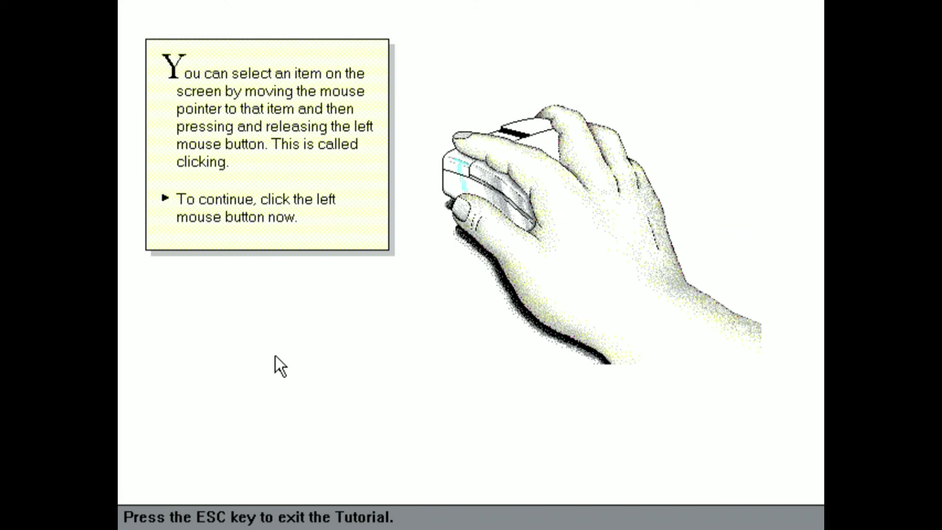
Left-click to continue to the Program Manager selection practice
left_click(276, 357)
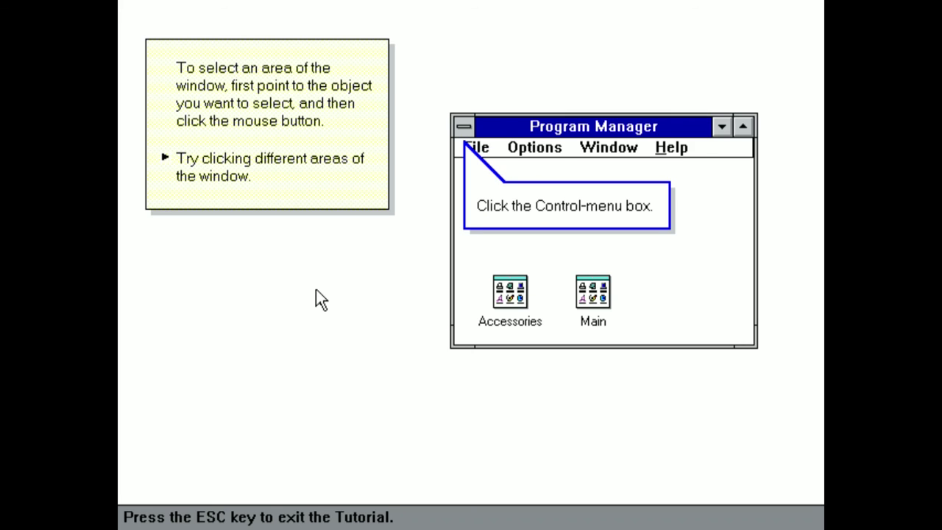
Click the Control-menu box, title bar, Minimize button, Main group and Accessories icons as prompted
left_click(471, 150)
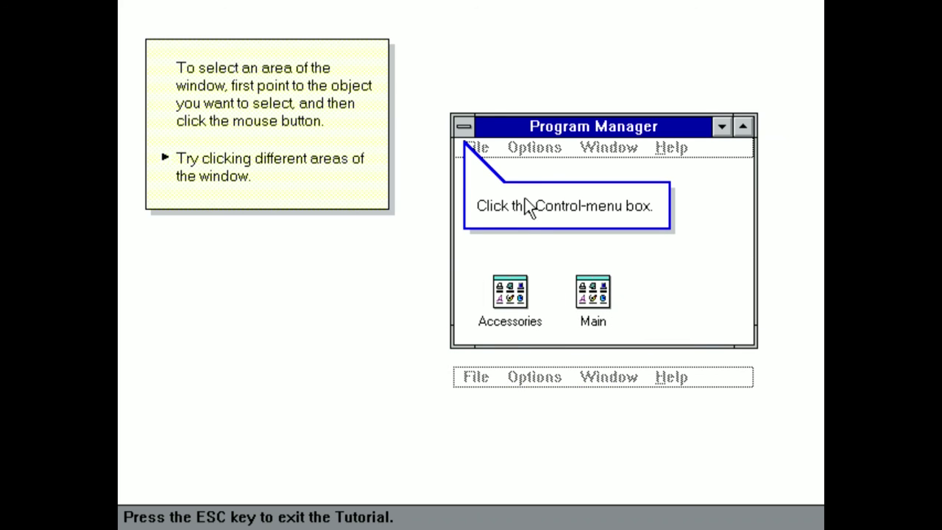
left_click(463, 127)
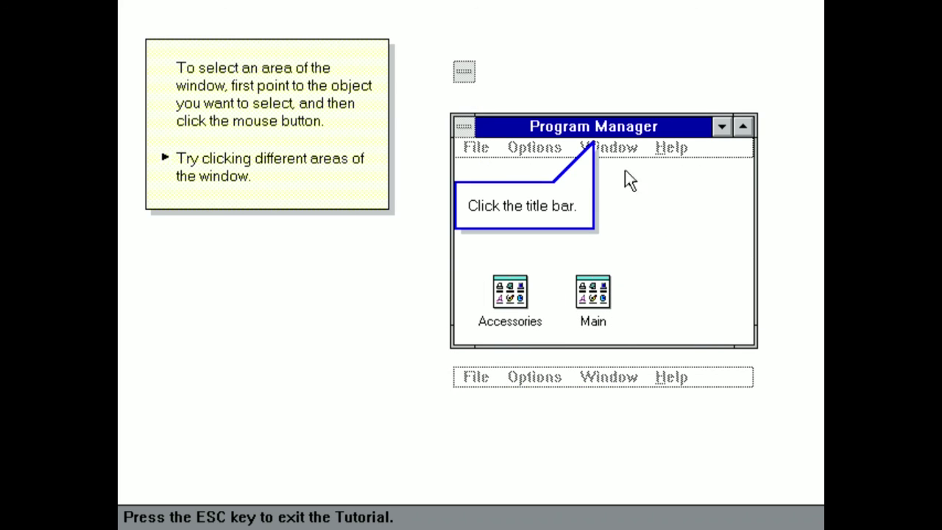
left_click(596, 131)
left_click(719, 129)
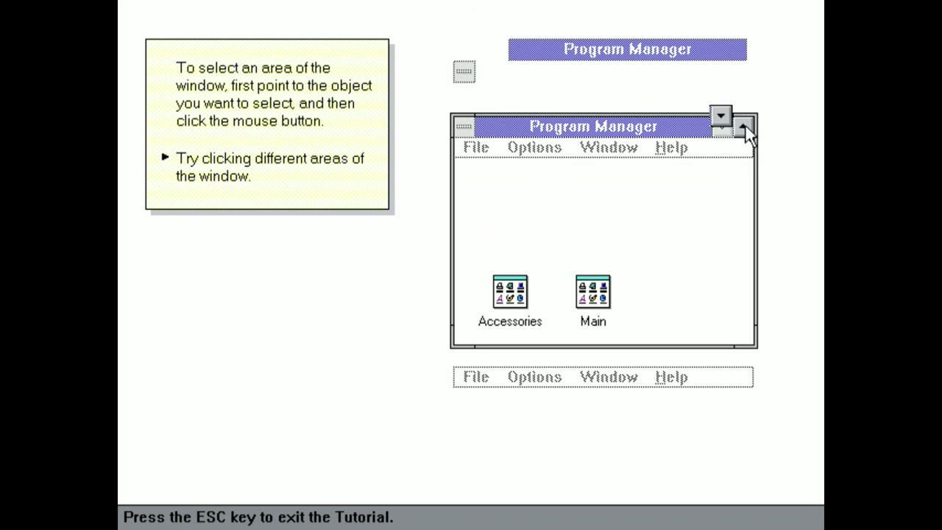
left_click(593, 298)
left_click(509, 324)
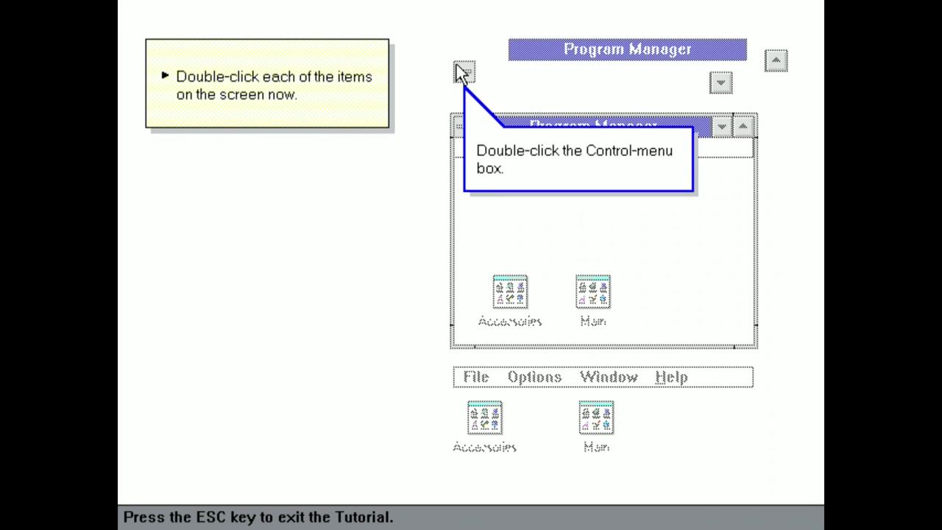
Double-click the Control-menu box, title bar, Minimize, Maximize, menu bar, Main and Accessories icons
double_click(460, 72)
double_click(545, 50)
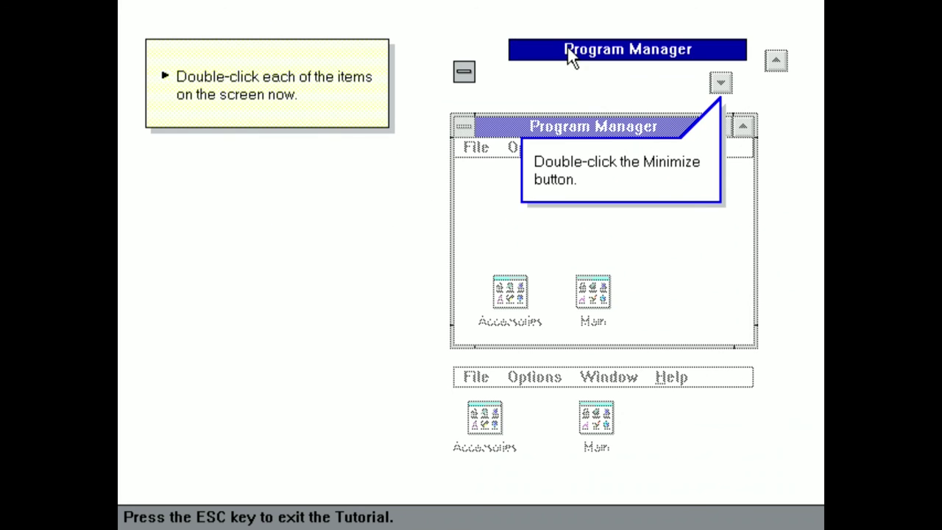
double_click(720, 82)
double_click(777, 60)
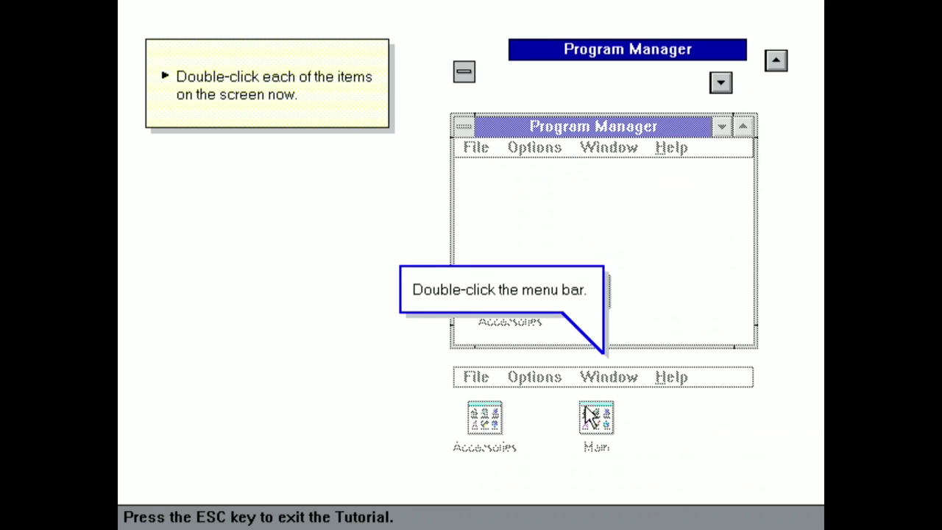
double_click(563, 378)
double_click(604, 416)
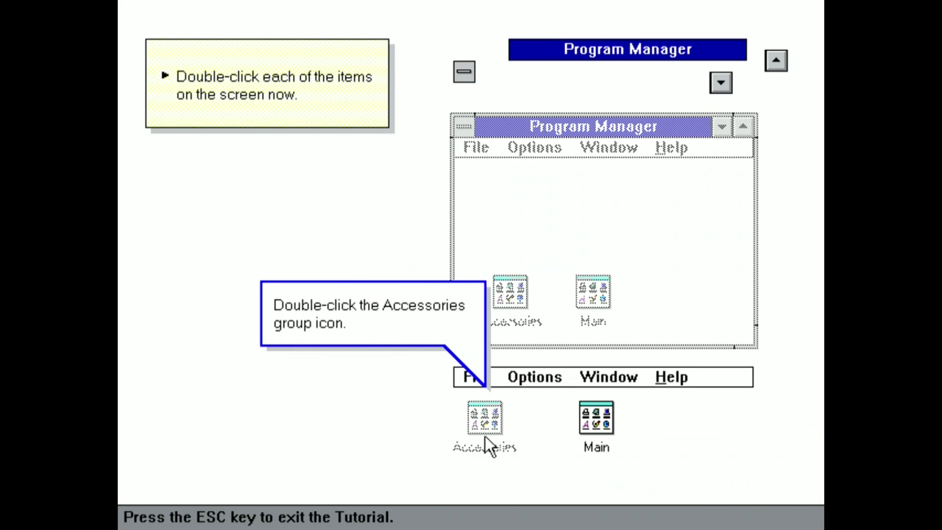
double_click(480, 427)
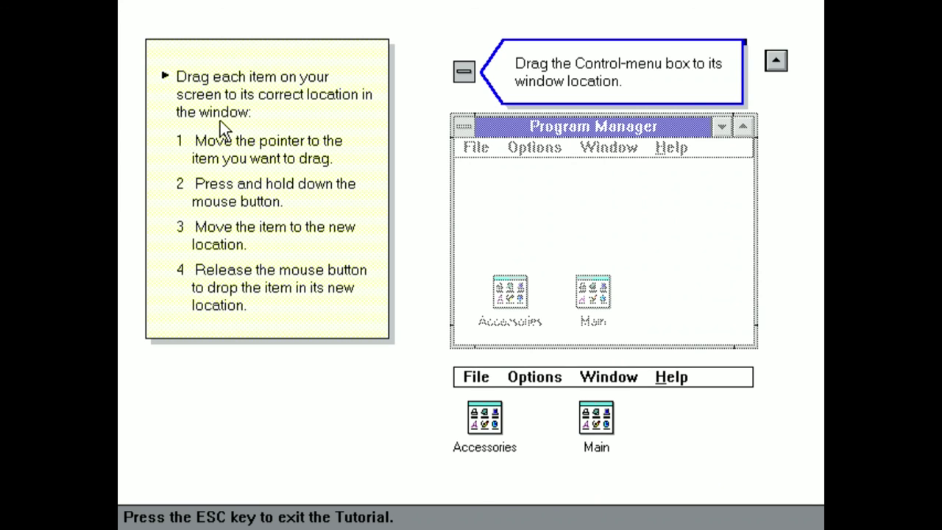
Press Esc during the dragging lesson to request exiting the Windows Tutorial
key("Escape")
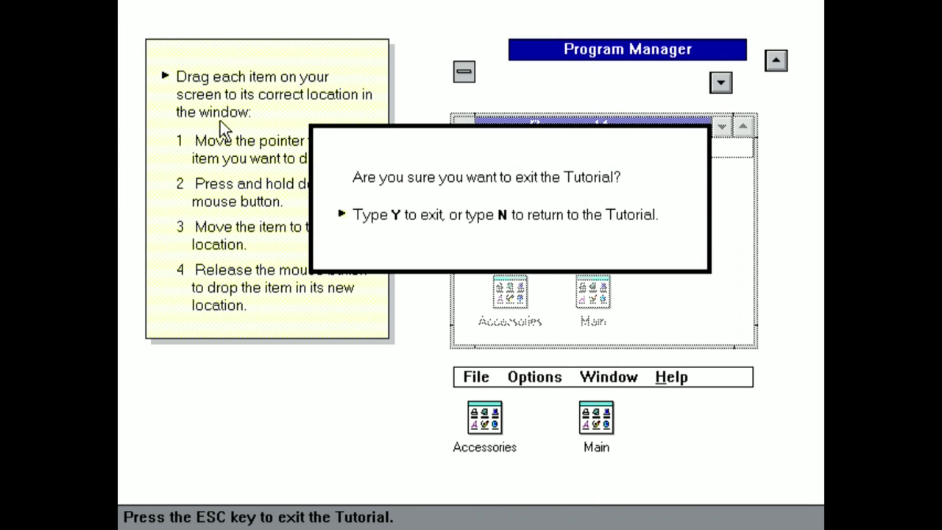